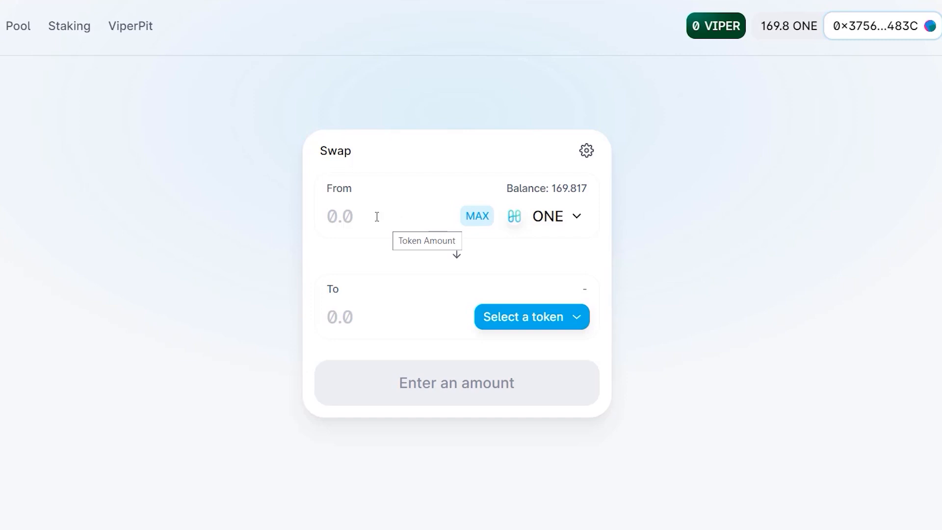
# Step: Set the ViperSwap swap to send 2 ONE and bring up the receive-token list
pyautogui.click(363, 216)
pyautogui.write('2')
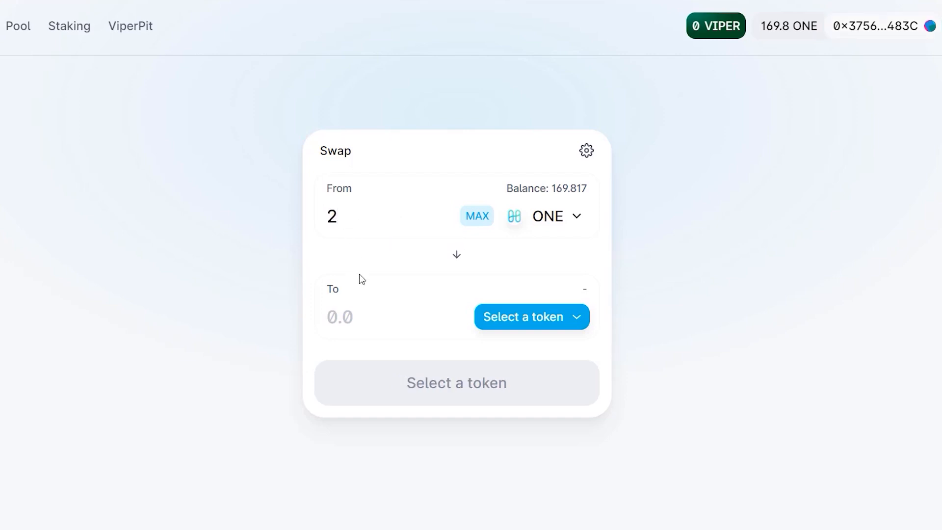
pyautogui.click(542, 322)
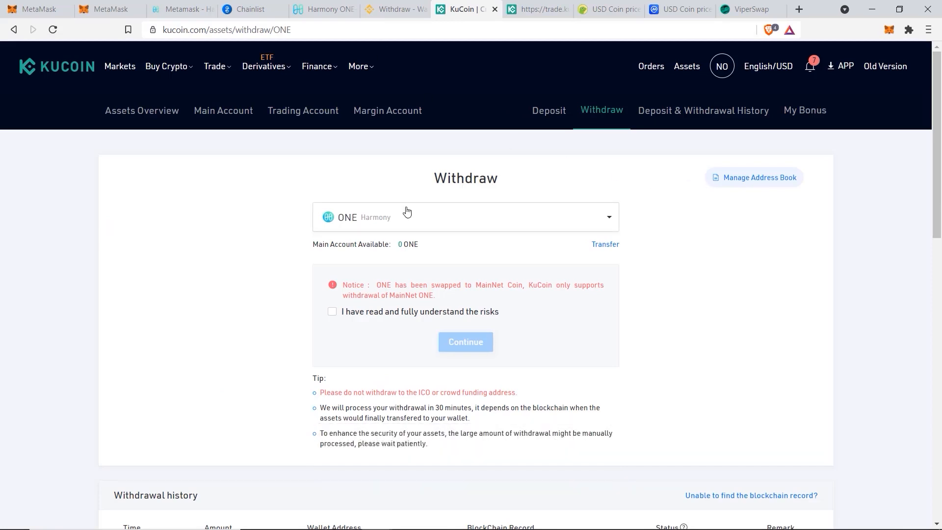
# Step: Accept the ONE withdrawal risk notice on KuCoin to reach the withdrawal form
pyautogui.click(333, 312)
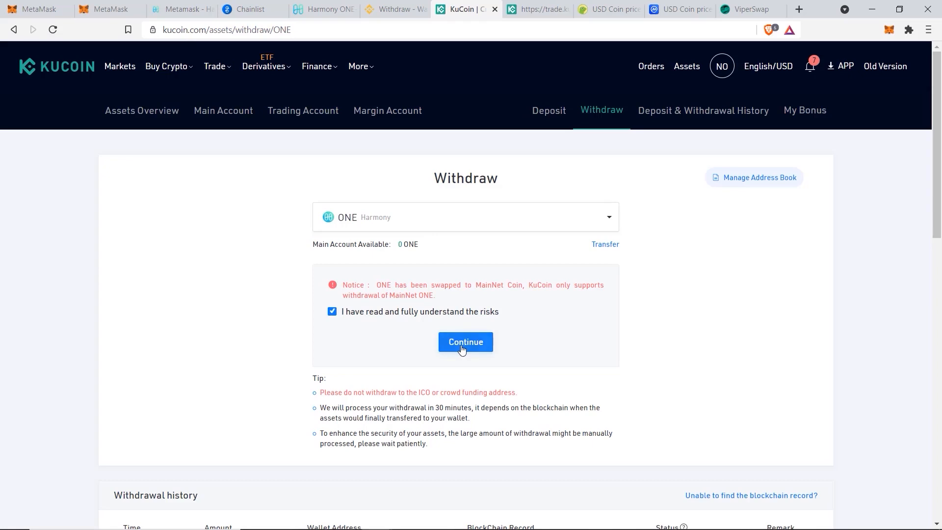
pyautogui.click(456, 345)
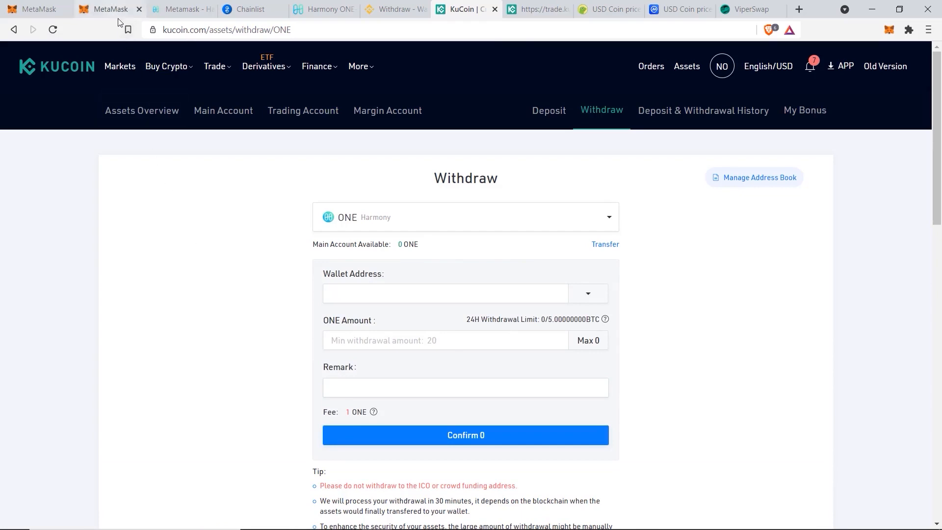
pyautogui.click(527, 9)
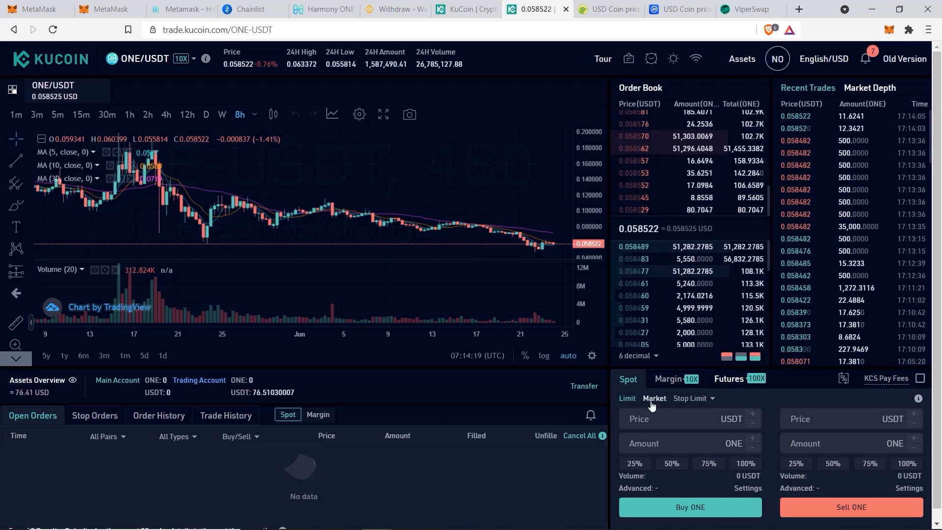
# Step: Place a 10 USDT market buy for ONE, netting 170.81705987 ONE in the Trading Account
pyautogui.click(654, 398)
pyautogui.click(705, 444)
pyautogui.write('10')
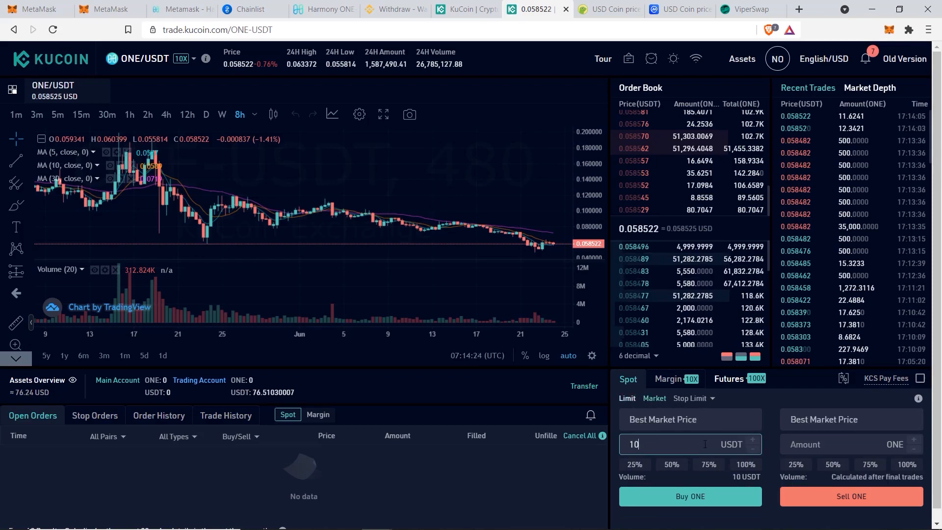
pyautogui.click(679, 498)
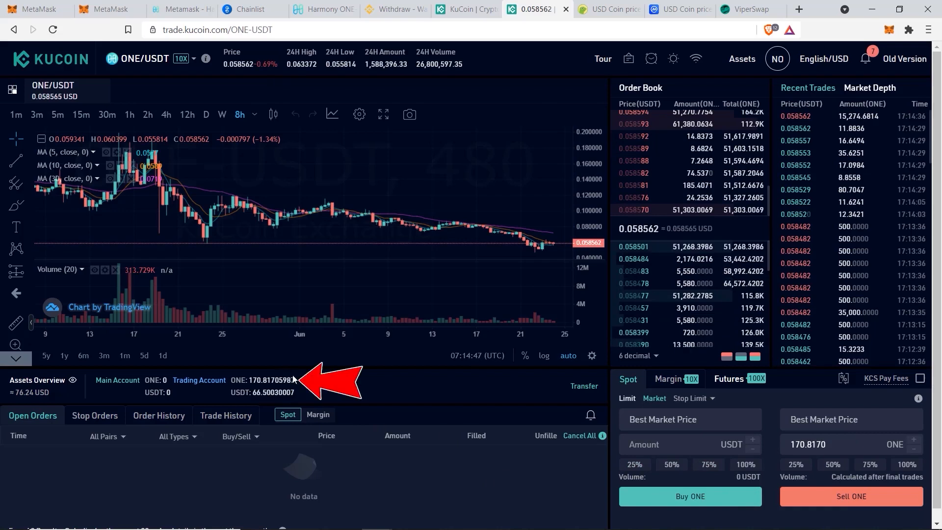
pyautogui.moveTo(295, 380); pyautogui.dragTo(248, 381)
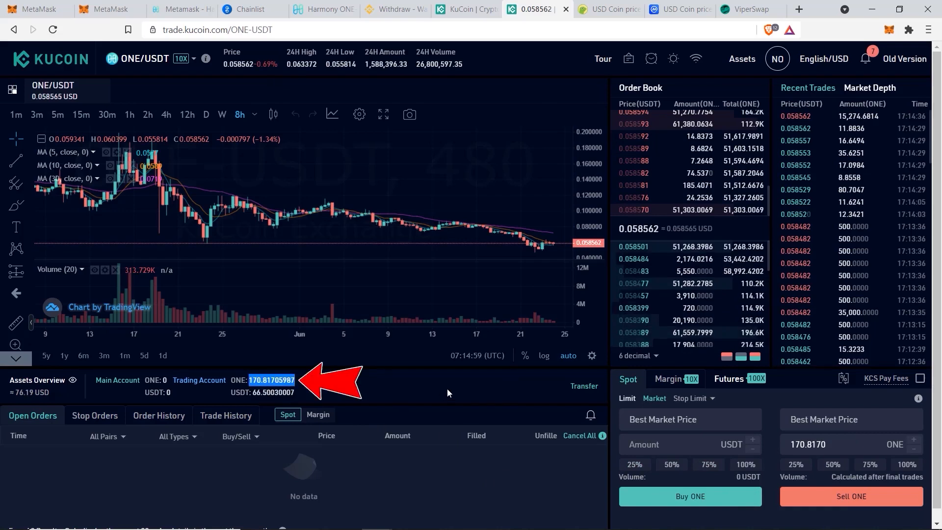
pyautogui.click(461, 9)
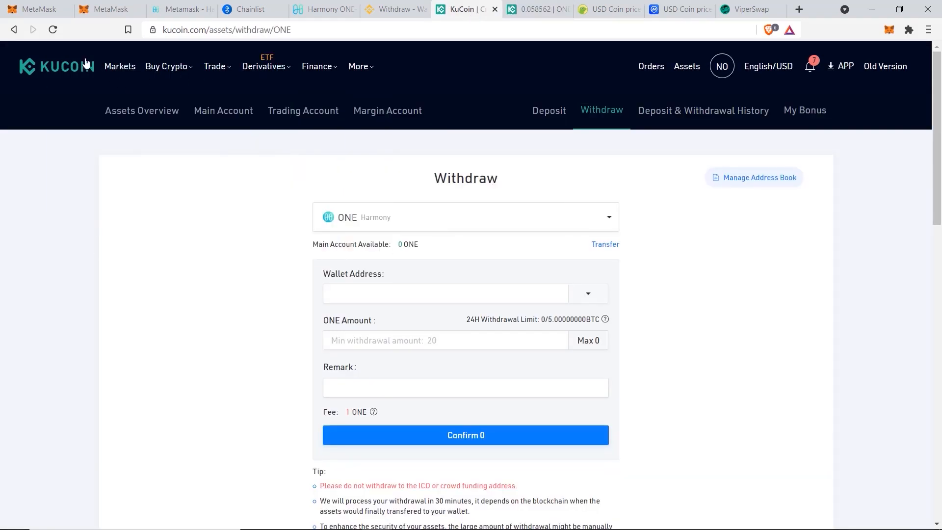
# Step: Refresh balances and transfer all 170.81705987 ONE from the Trading Account to the Main Account
pyautogui.click(53, 30)
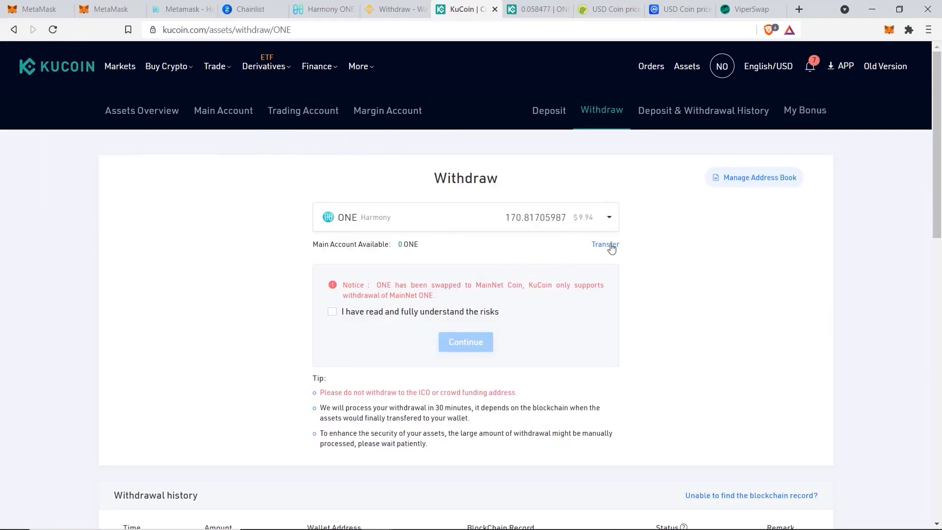
pyautogui.click(608, 244)
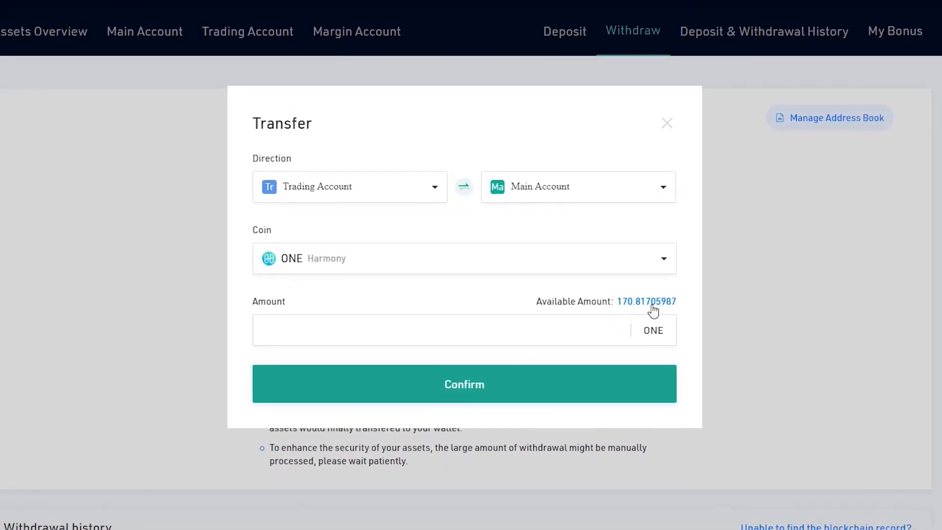
pyautogui.click(652, 305)
pyautogui.click(455, 384)
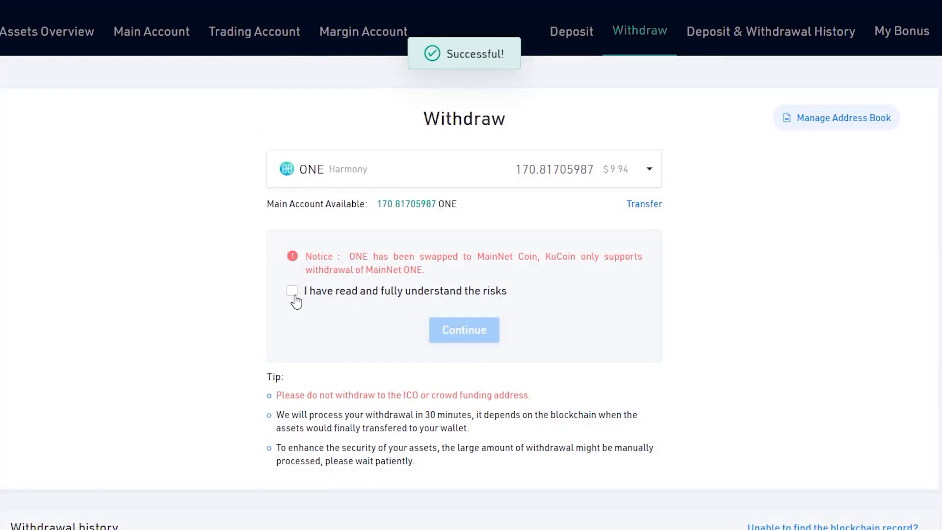
# Step: Accept the ONE withdrawal risk notice to open the withdrawal form
pyautogui.click(294, 296)
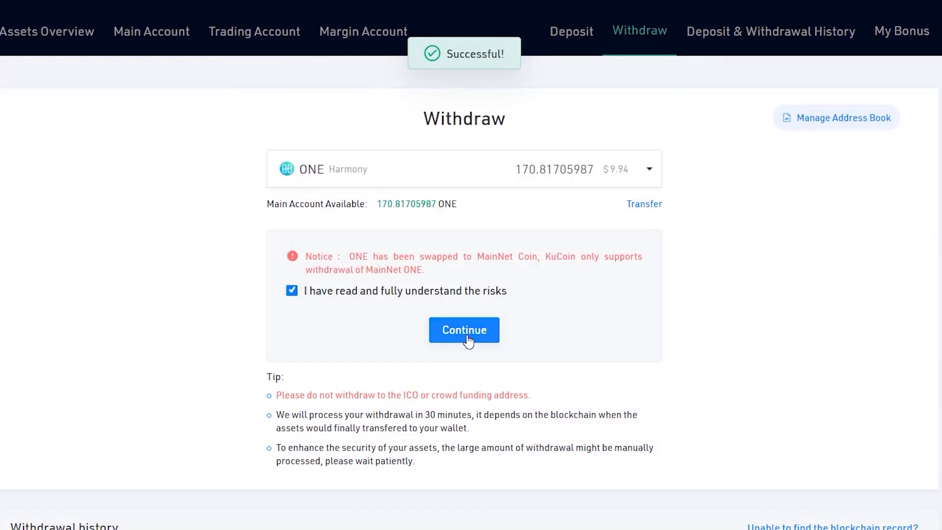
pyautogui.click(467, 339)
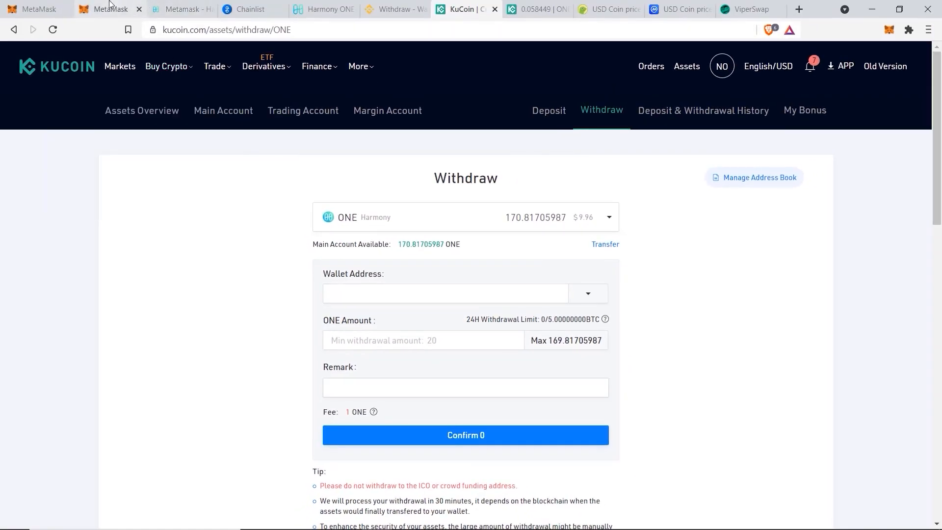
pyautogui.click(118, 10)
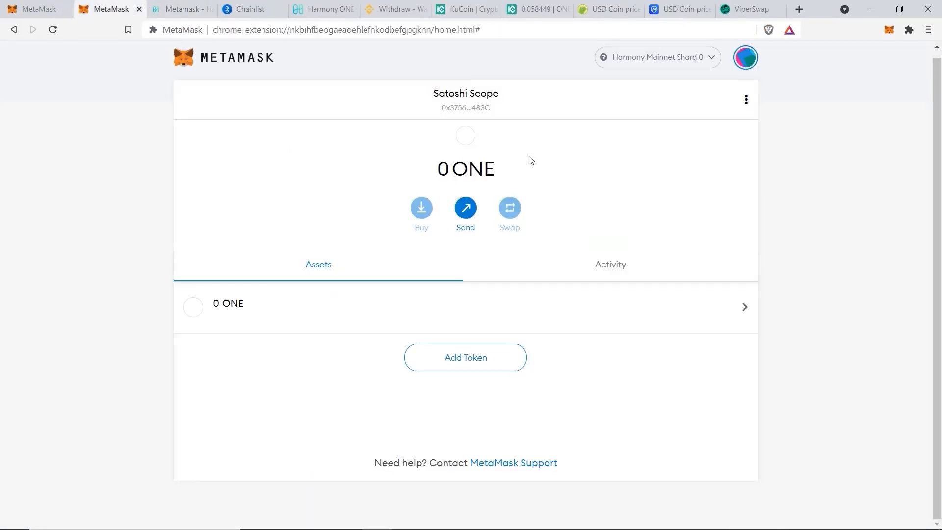
# Step: Copy the MetaMask wallet address and open its address page in Harmony Explorer
pyautogui.click(470, 113)
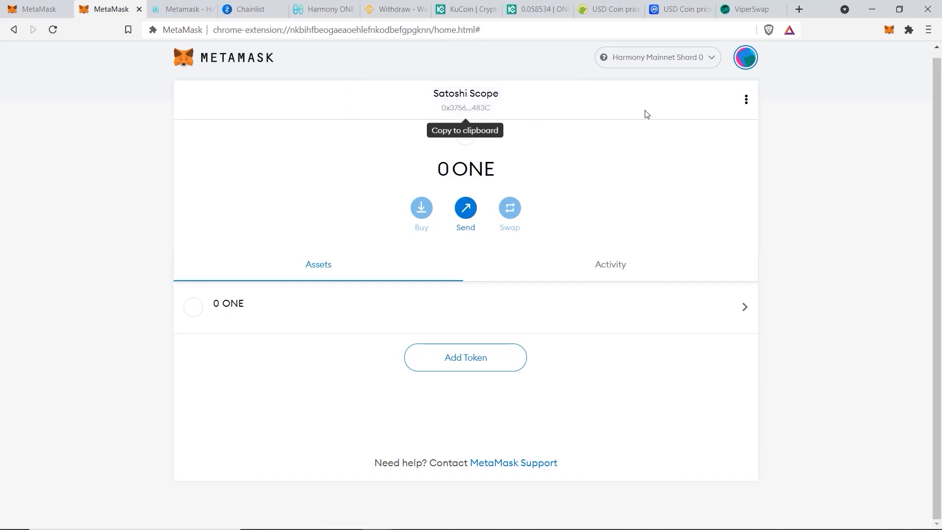
pyautogui.click(746, 106)
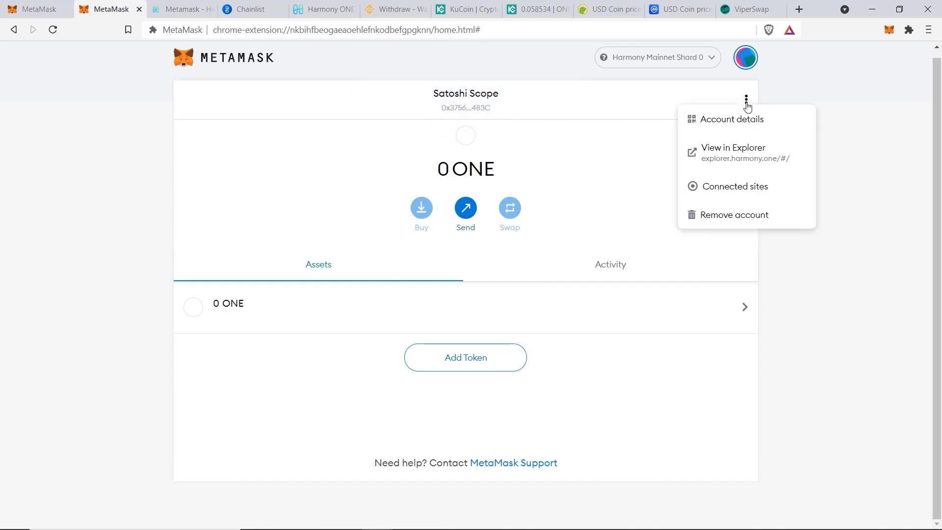
pyautogui.click(730, 158)
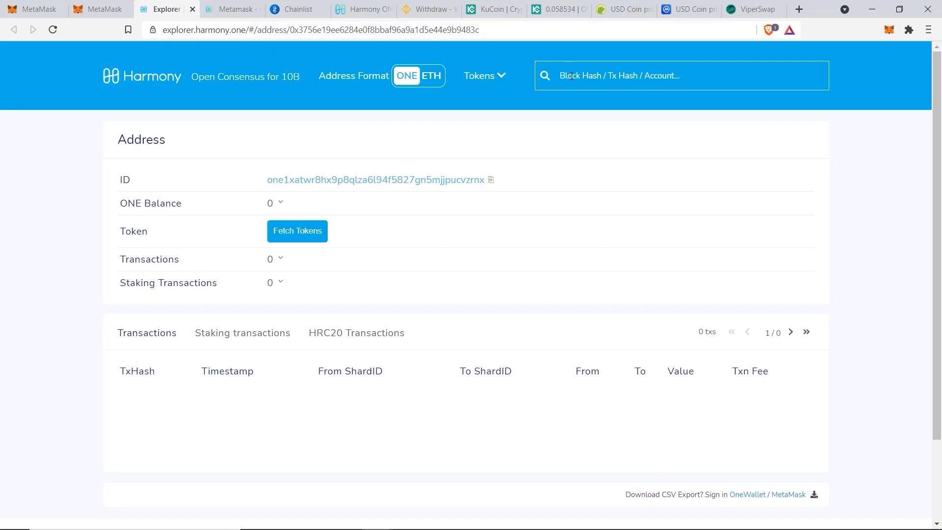
pyautogui.hotkey('ctrl', 'shift', 'Tab')
pyautogui.click(474, 101)
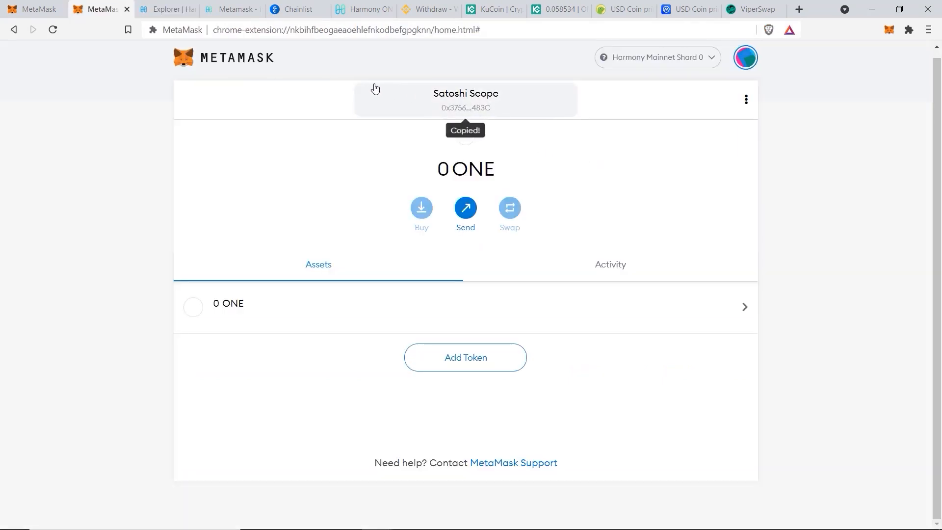
pyautogui.hotkey('ctrl', 'Tab')
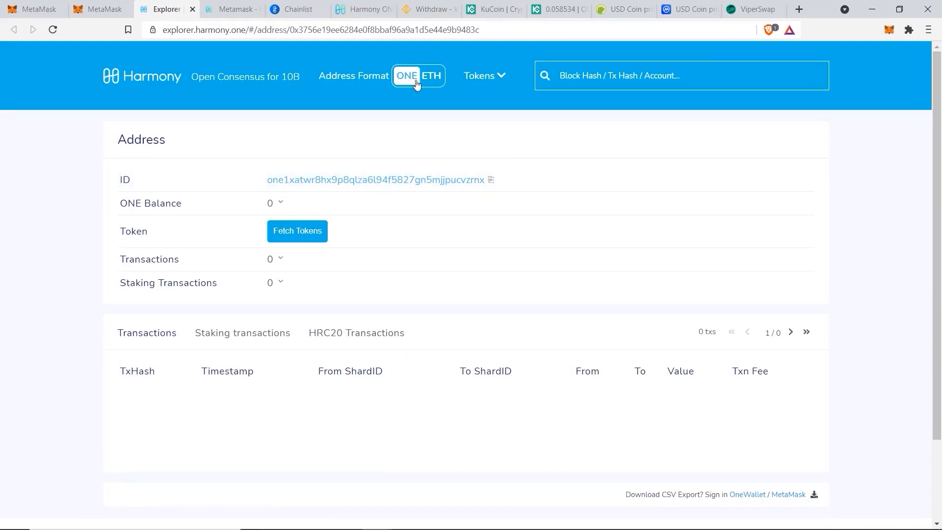
# Step: Copy the wallet's 0x-format address from Harmony Explorer and paste it as KuCoin's destination
pyautogui.click(434, 78)
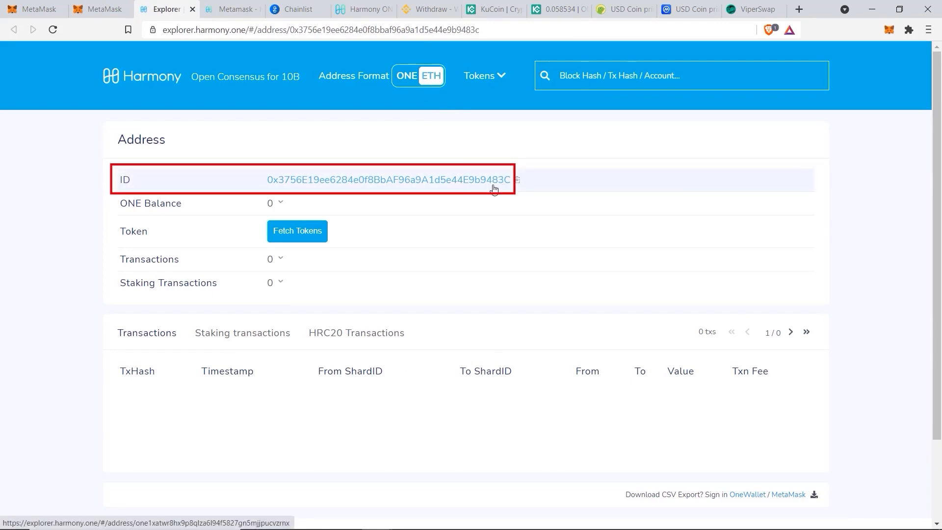
pyautogui.click(100, 9)
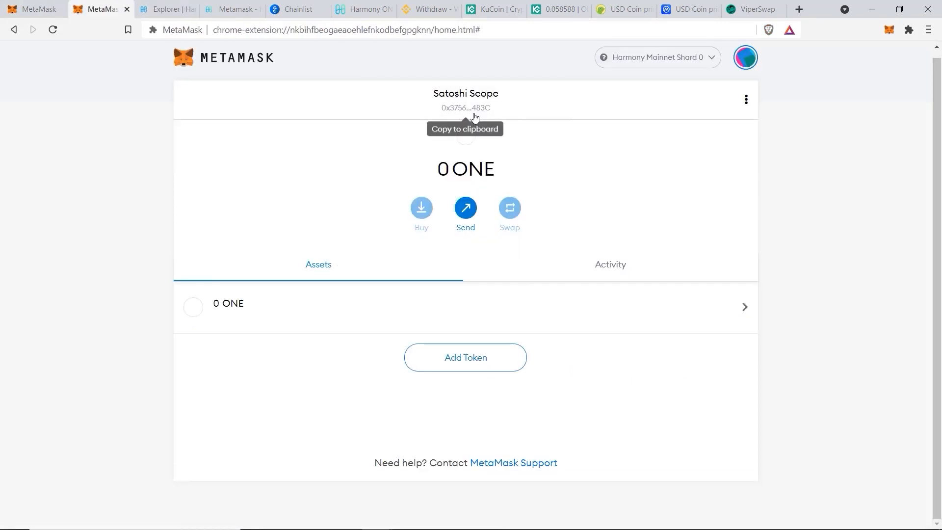
pyautogui.click(165, 6)
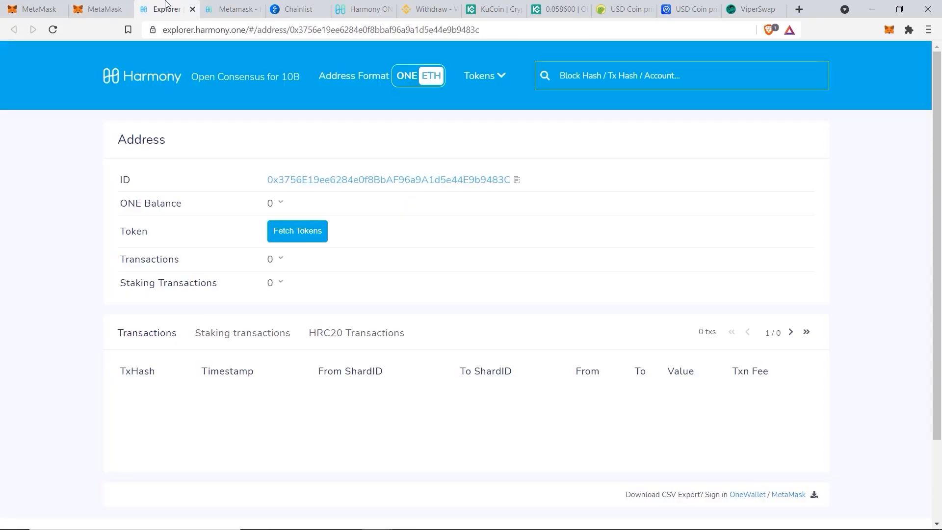
pyautogui.click(518, 181)
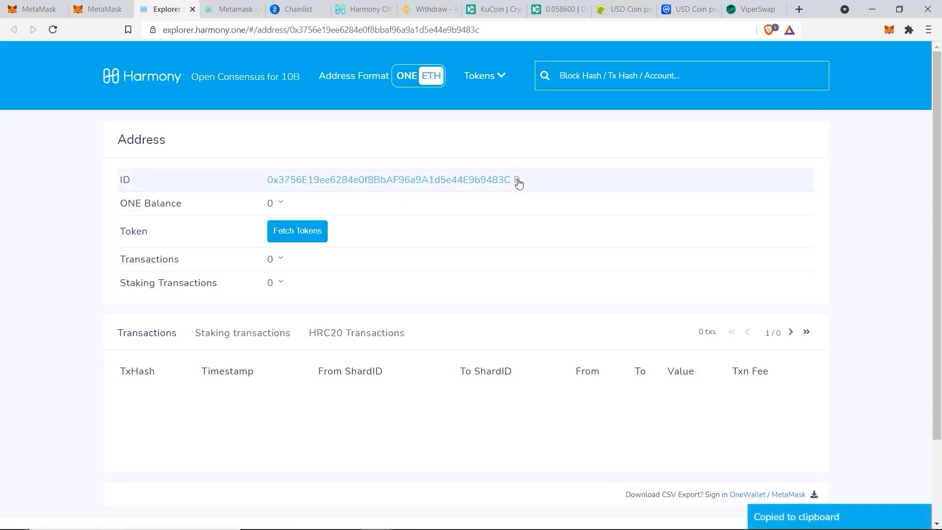
pyautogui.click(493, 9)
pyautogui.click(399, 294)
pyautogui.hotkey('ctrl', 'v')
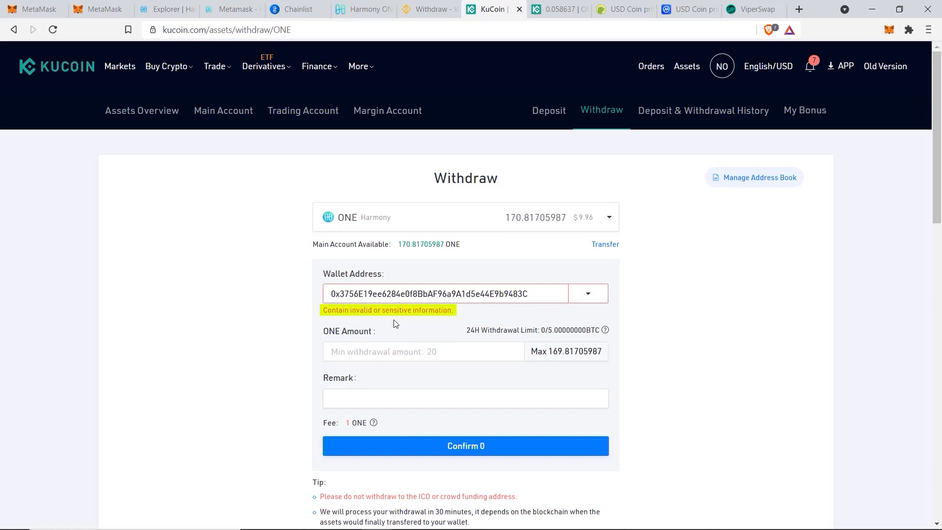
# Step: Clear the rejected address and copy the wallet's one1-format address from Harmony Explorer
pyautogui.moveTo(536, 286); pyautogui.dragTo(309, 274)
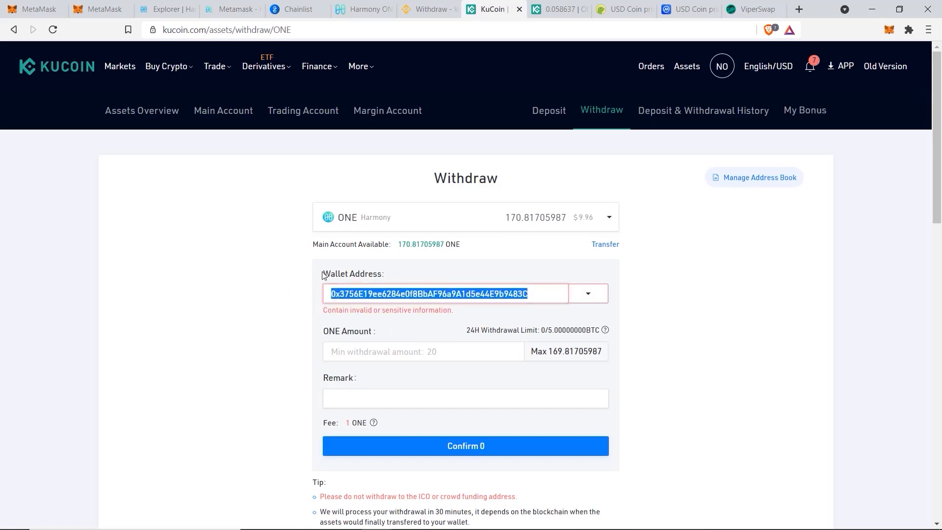
pyautogui.press('BackSpace')
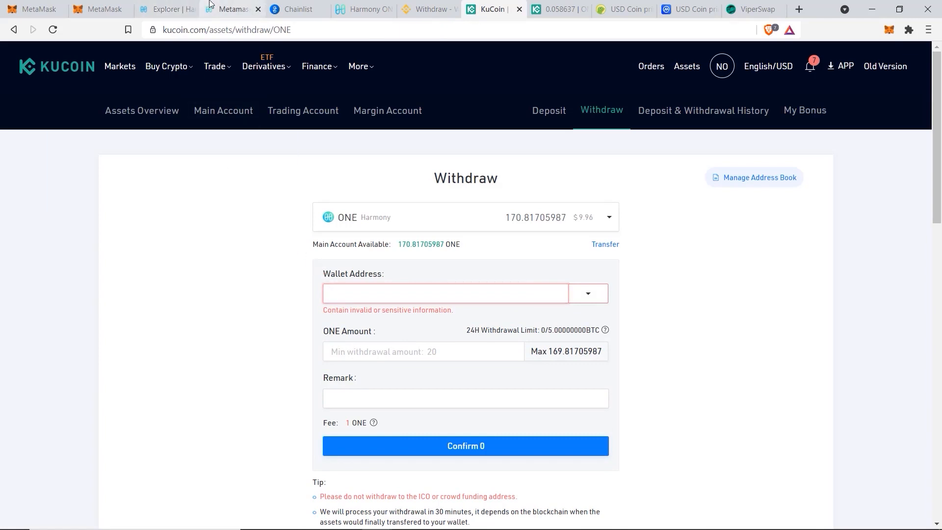
pyautogui.click(167, 9)
pyautogui.click(407, 76)
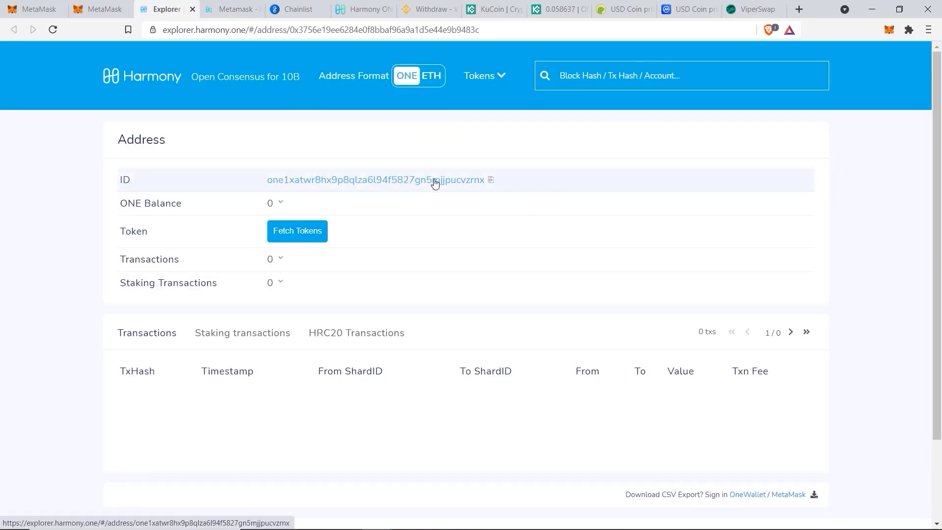
pyautogui.click(490, 181)
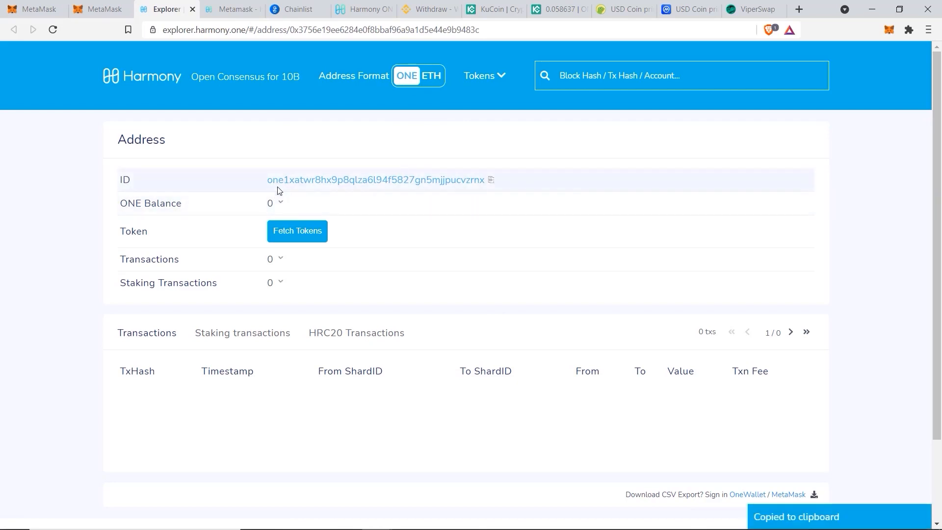
pyautogui.click(493, 9)
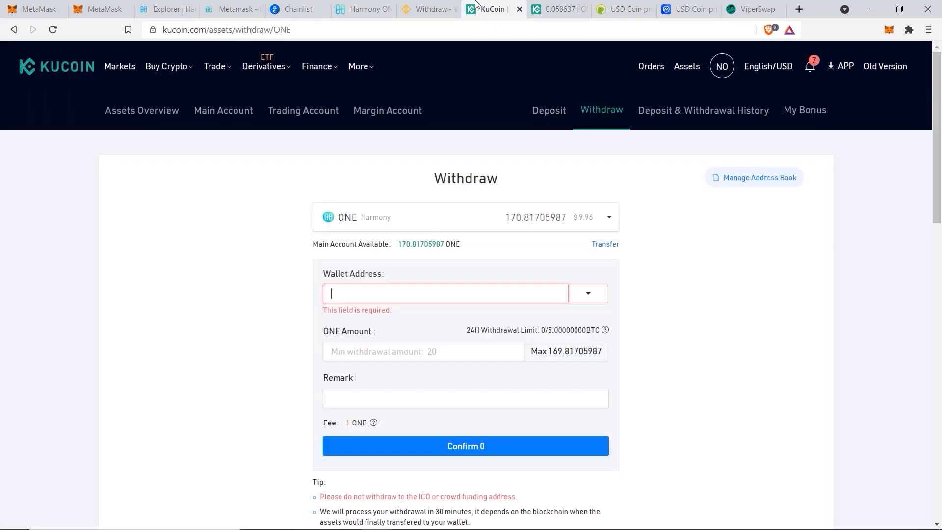
# Step: Withdraw the maximum 169.81705987 ONE to the pasted one1 address, entering the security codes
pyautogui.hotkey('ctrl', 'v')
pyautogui.click(277, 312)
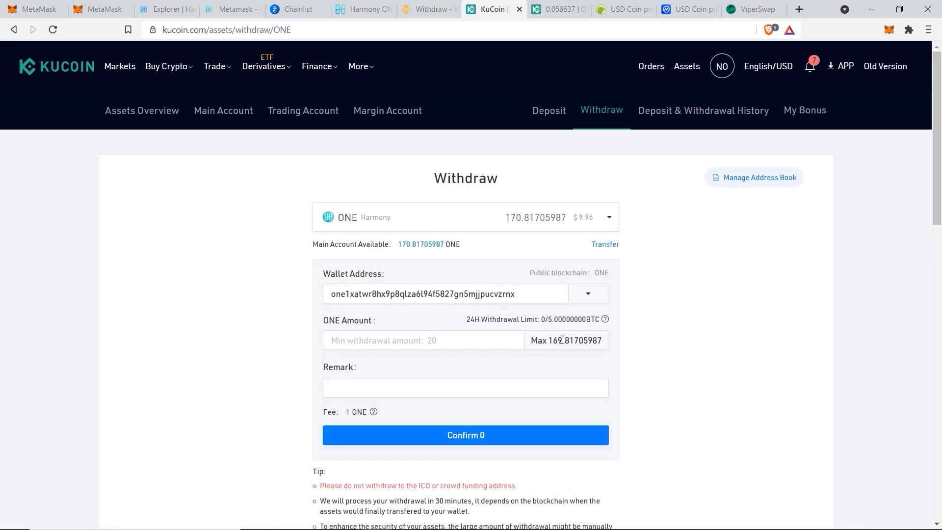
pyautogui.click(540, 340)
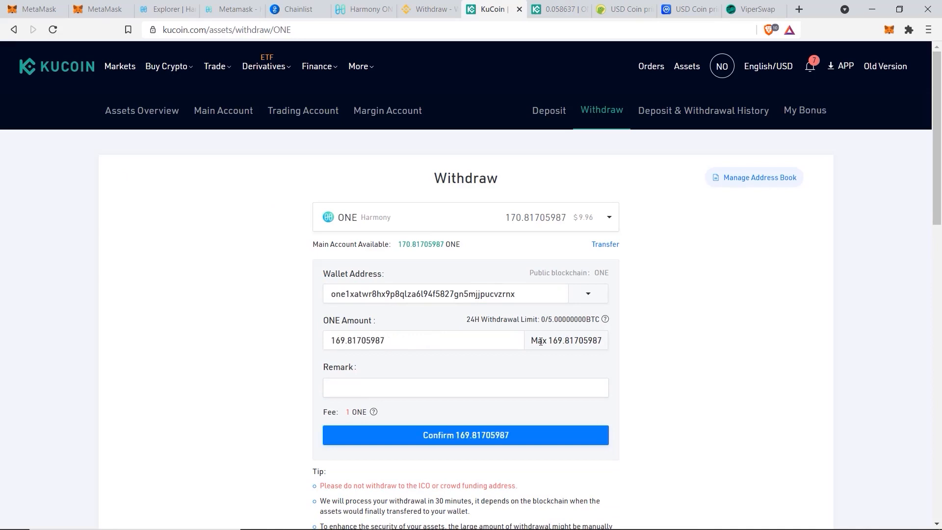
pyautogui.click(474, 437)
pyautogui.click(540, 401)
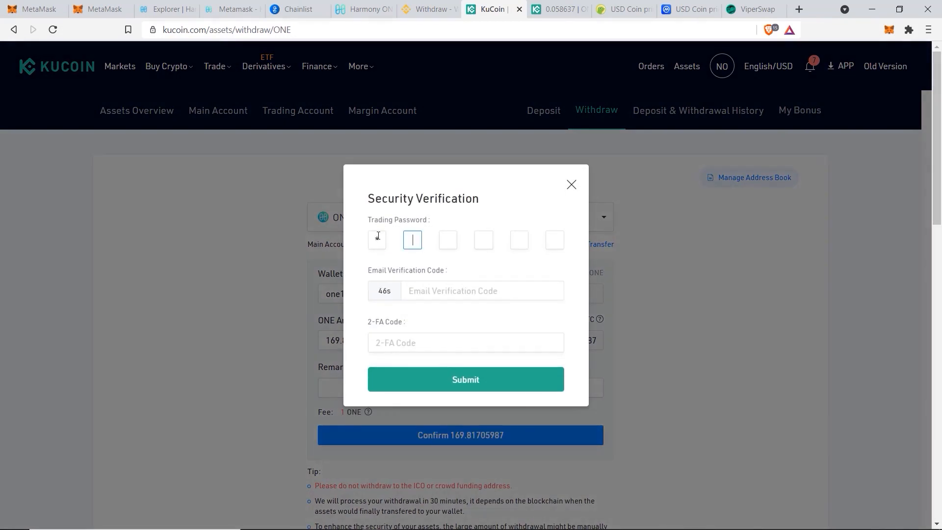
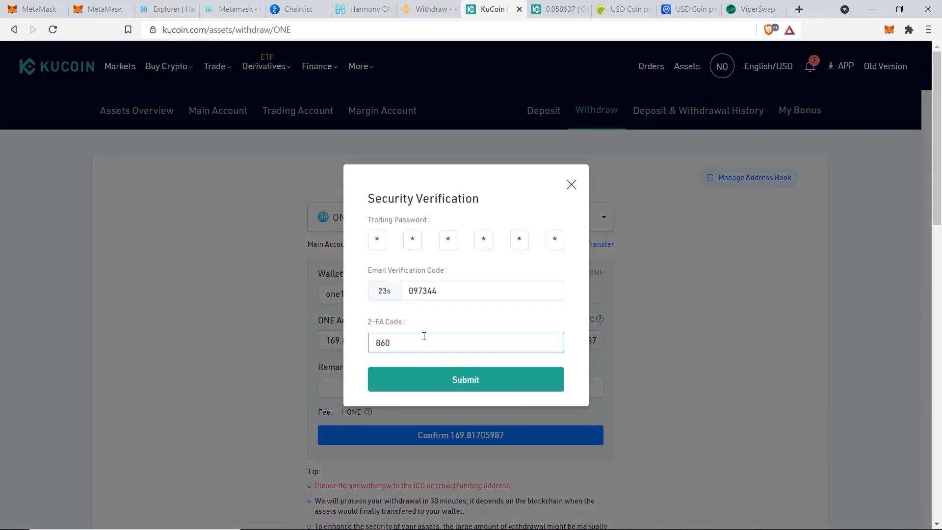
pyautogui.click(466, 380)
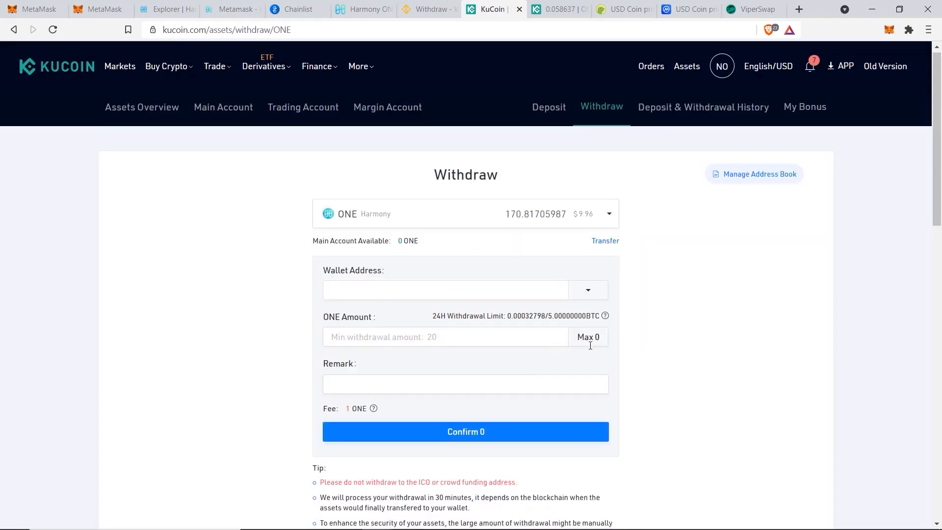
pyautogui.scroll(-5, 590, 343)
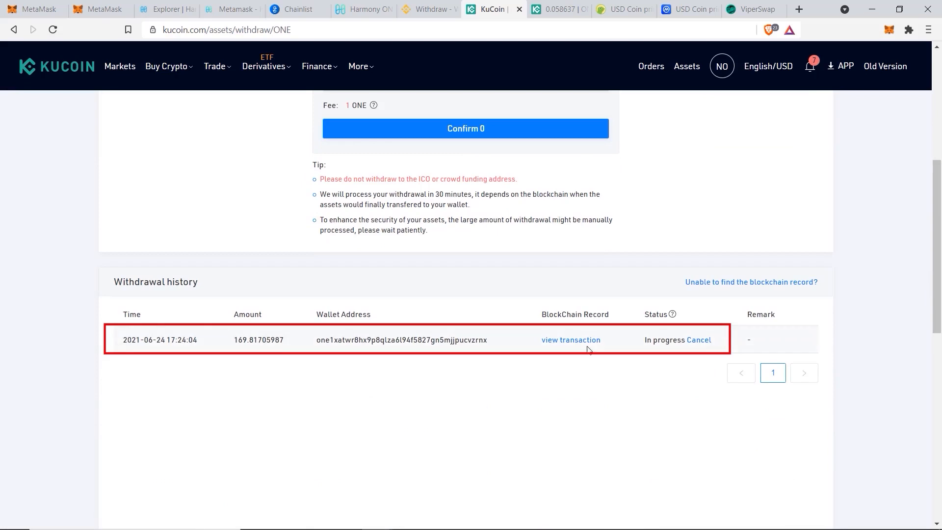
# Step: Check the MetaMask wallet's ONE balance: 169.8171 ONE on Harmony Mainnet Shard 0
pyautogui.click(97, 10)
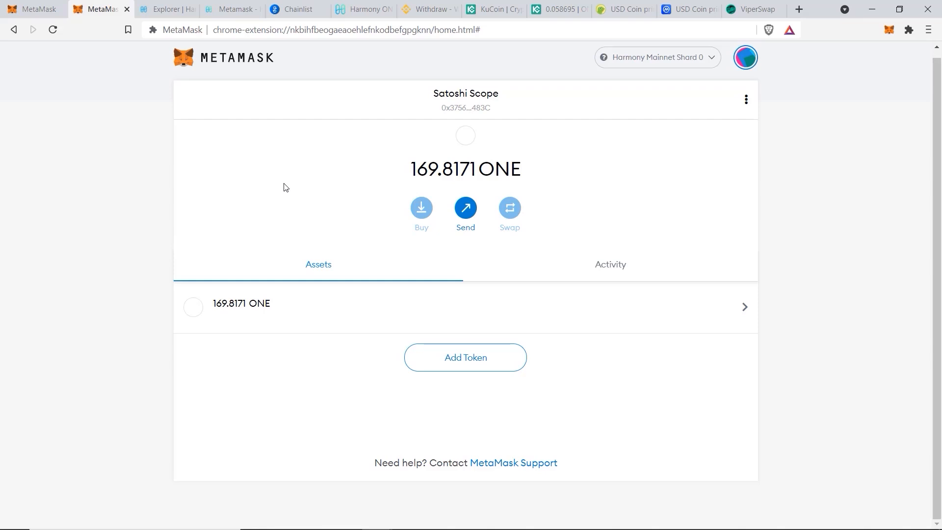
# Step: Connect MetaMask to the Horizon bridge for the Binance side
pyautogui.click(357, 15)
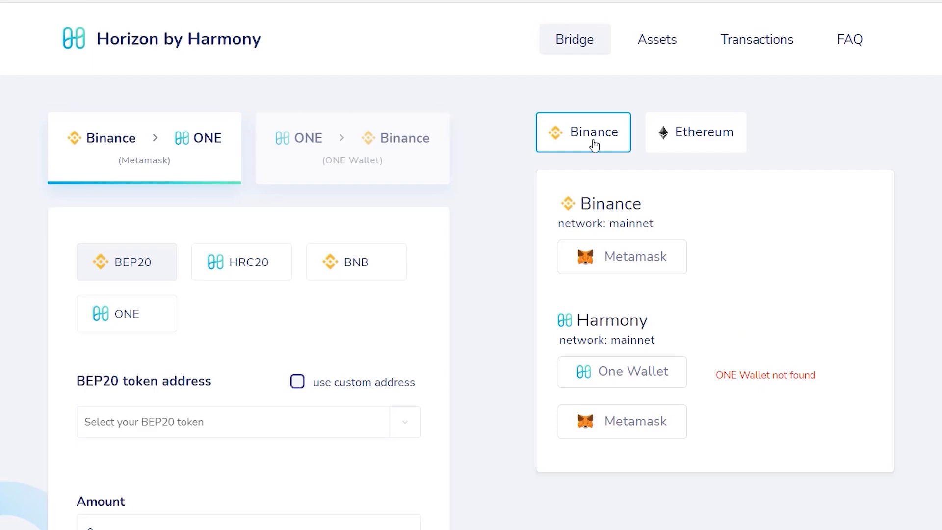
pyautogui.click(630, 264)
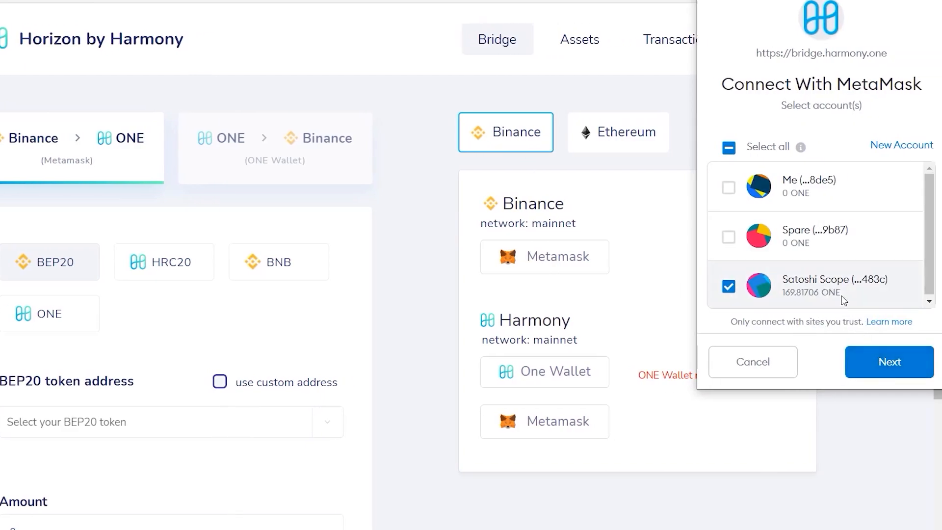
pyautogui.click(890, 365)
pyautogui.click(890, 366)
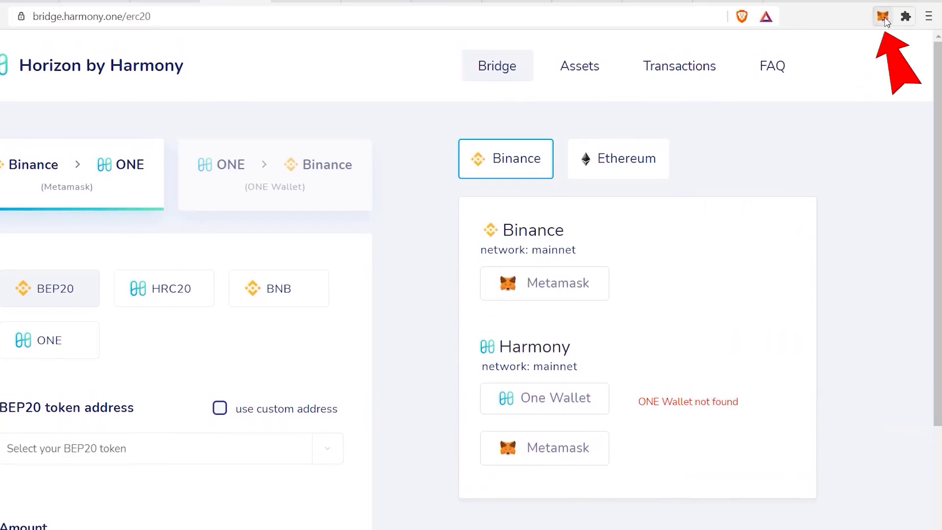
# Step: Switch MetaMask to Binance Smart Chain Mainnet, showing a 0.022812 BNB balance
pyautogui.click(882, 17)
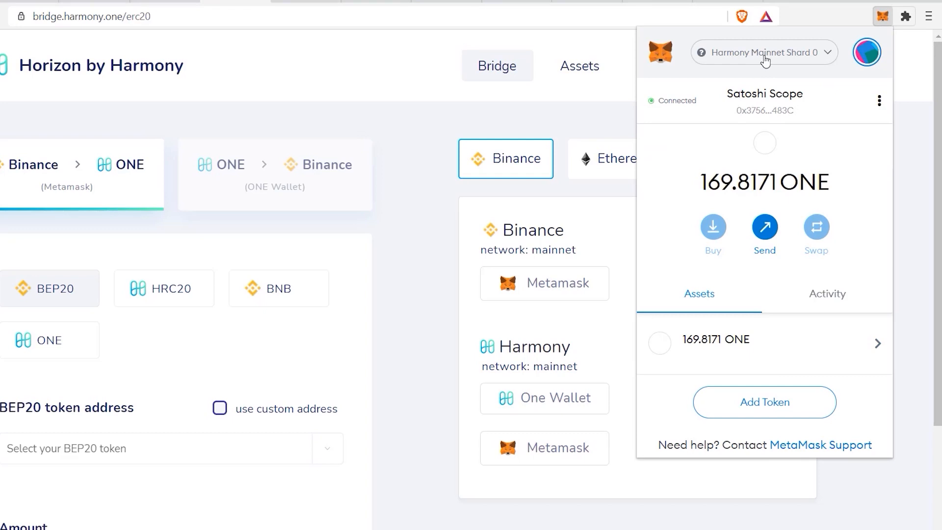
pyautogui.click(765, 54)
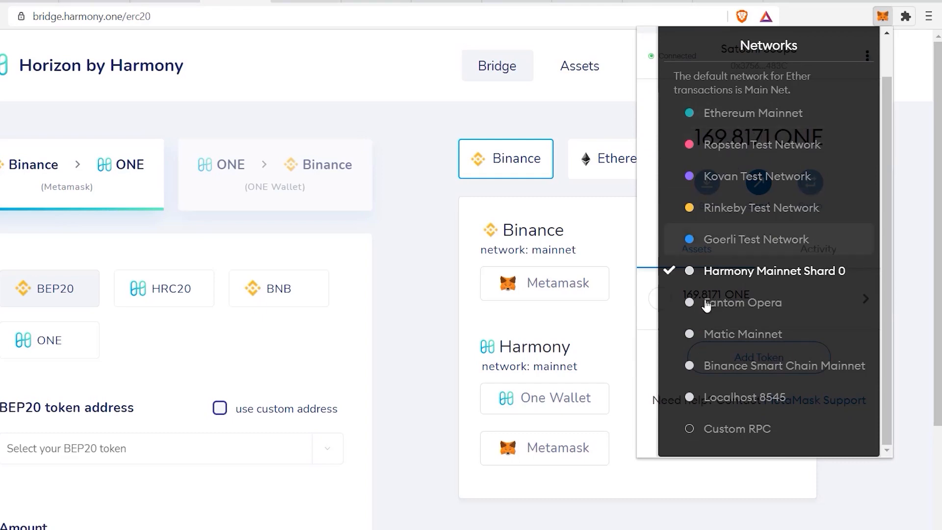
pyautogui.click(738, 373)
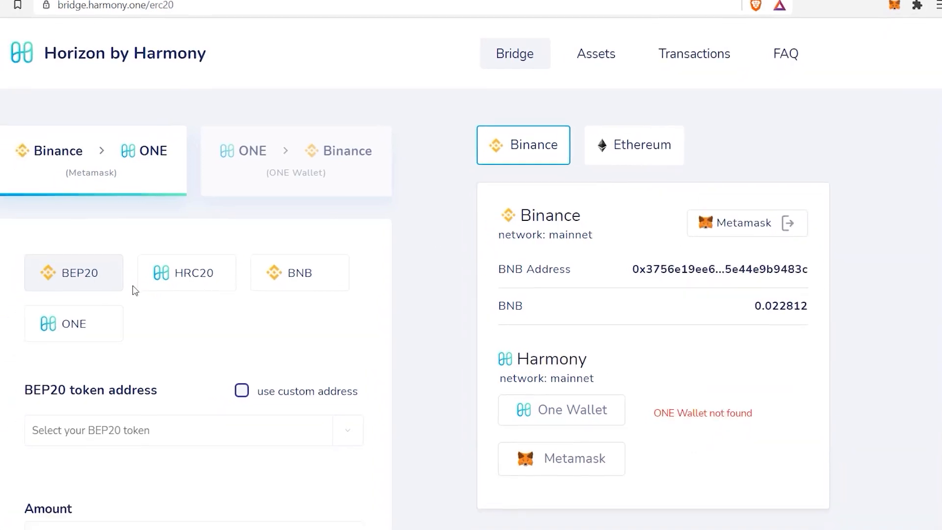
# Step: Choose USD Coin (USDC) as the BEP20 token to bridge
pyautogui.scroll(-3, 169, 255)
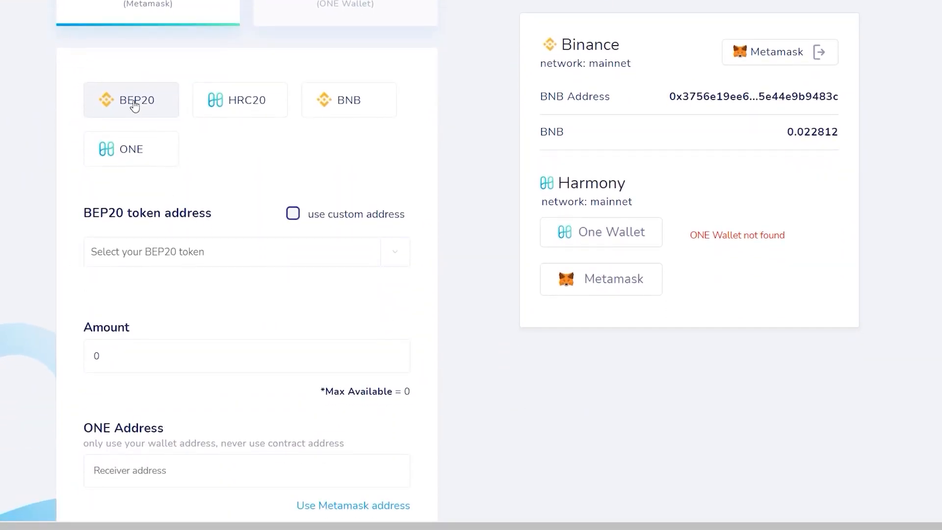
pyautogui.click(163, 256)
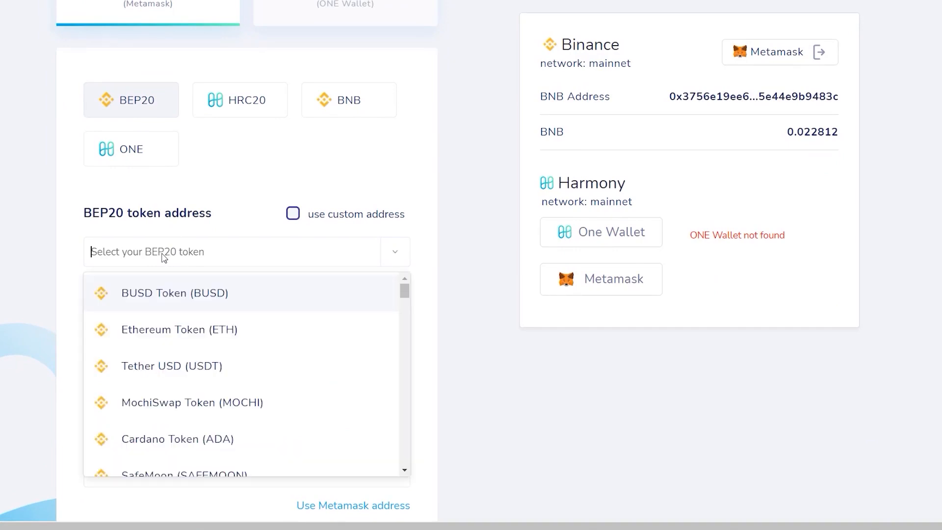
pyautogui.write('usdc')
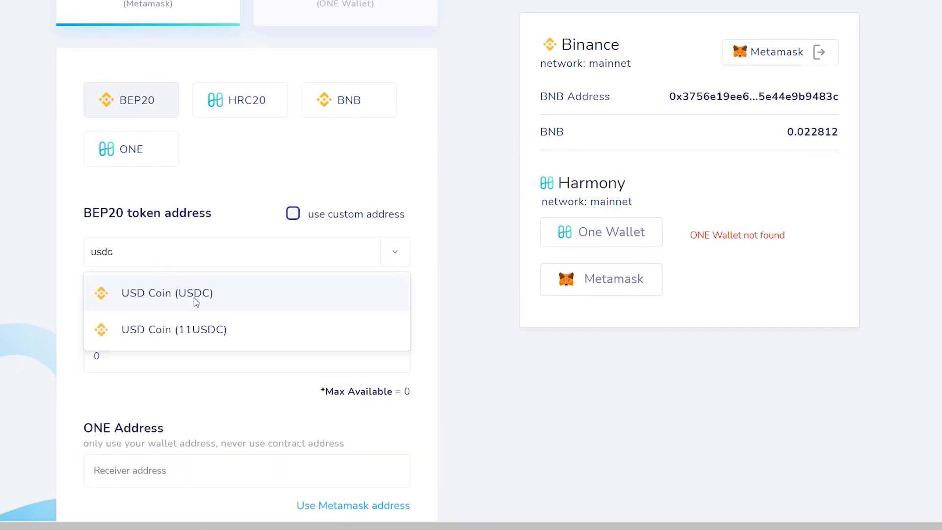
pyautogui.click(196, 297)
# Step: Enter 1 USDC, use the MetaMask address as the ONE receiver, and continue
pyautogui.scroll(1, 127, 448)
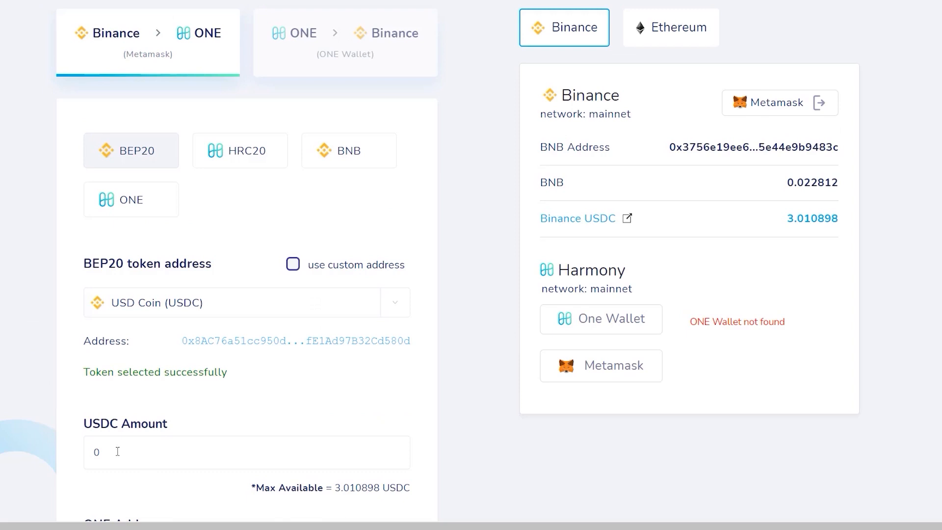
pyautogui.click(96, 452)
pyautogui.write('1')
pyautogui.moveTo(381, 487); pyautogui.dragTo(337, 487)
pyautogui.click(351, 474)
pyautogui.scroll(-3, 293, 421)
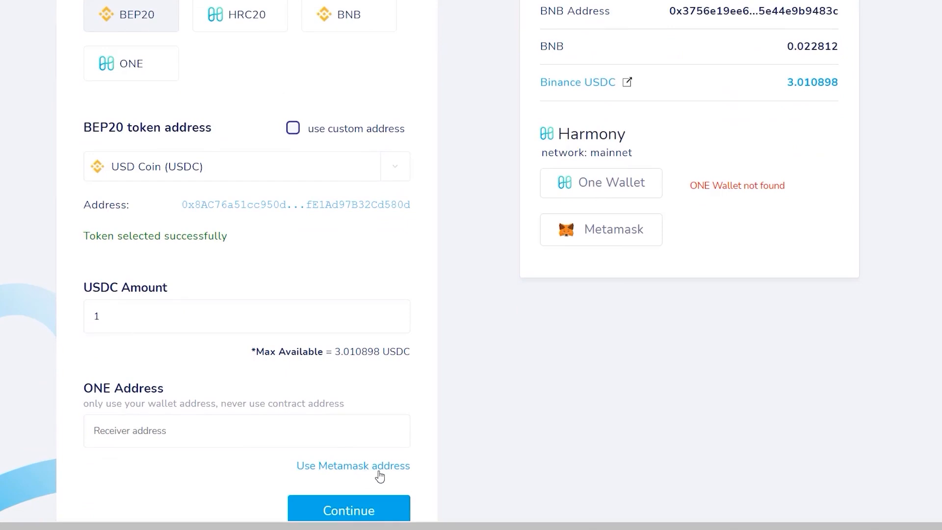
pyautogui.click(380, 475)
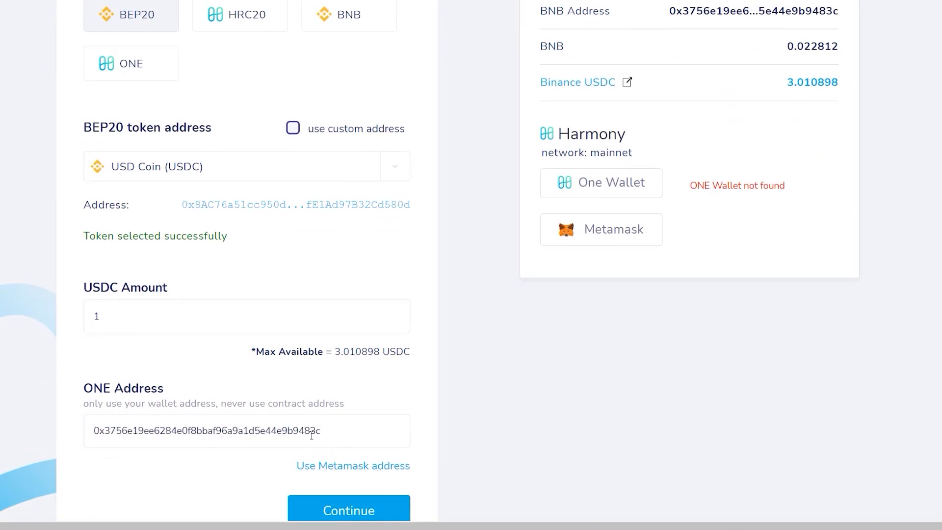
pyautogui.click(366, 509)
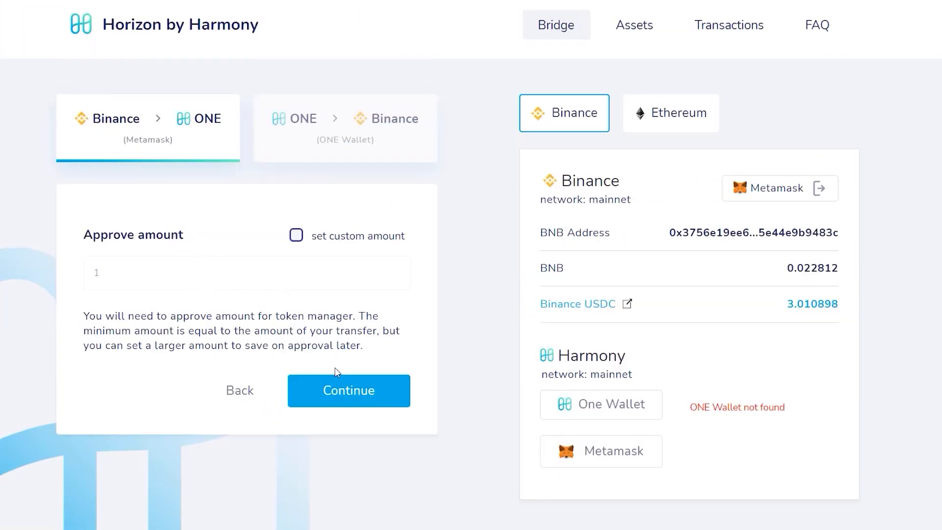
# Step: Accept the approval amount and confirm the 1 USDC bridge transfer to Harmony
pyautogui.click(333, 393)
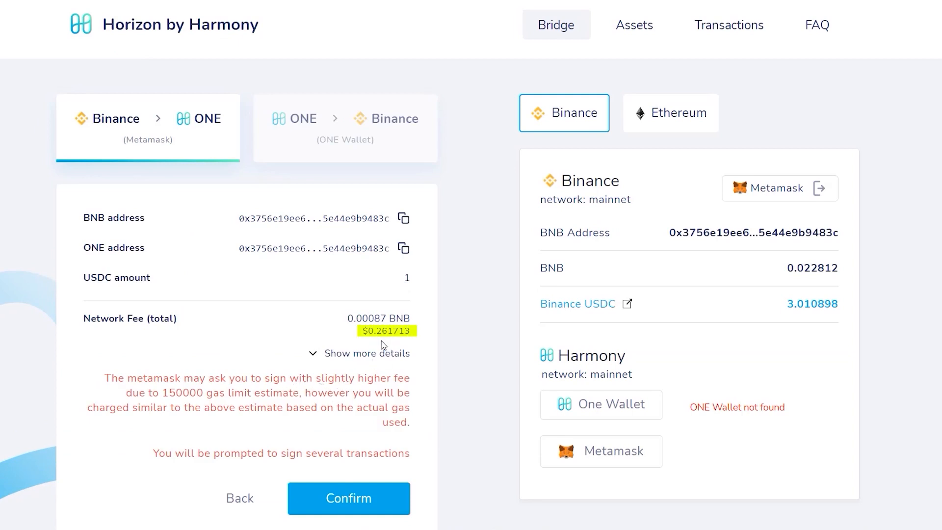
pyautogui.click(377, 502)
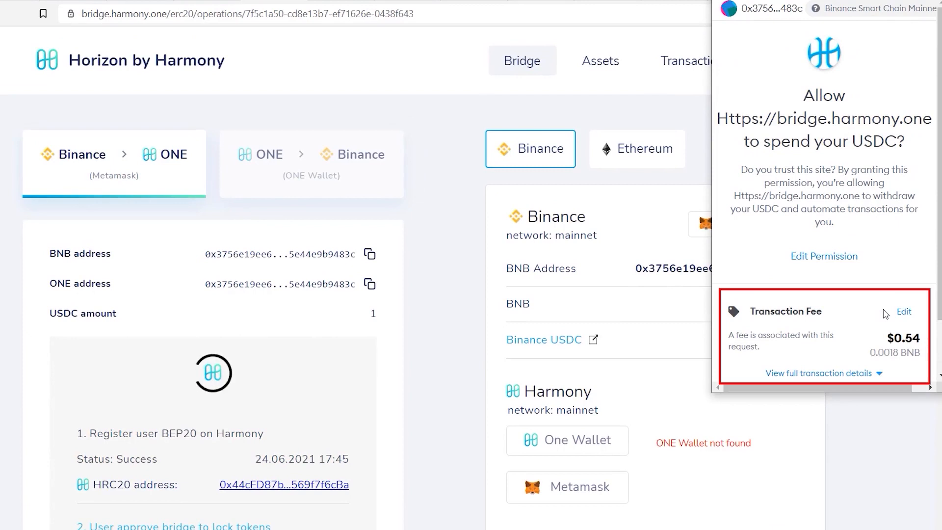
pyautogui.scroll(-3, 885, 314)
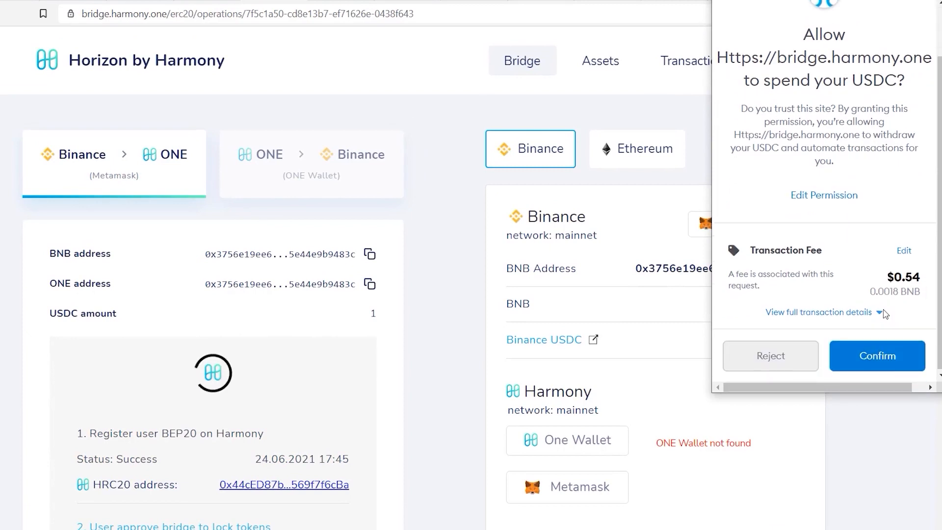
# Step: Approve the USDC spend and bridge transaction in MetaMask, then follow the bridge steps down to Success
pyautogui.click(877, 353)
pyautogui.scroll(-5, 678, 333)
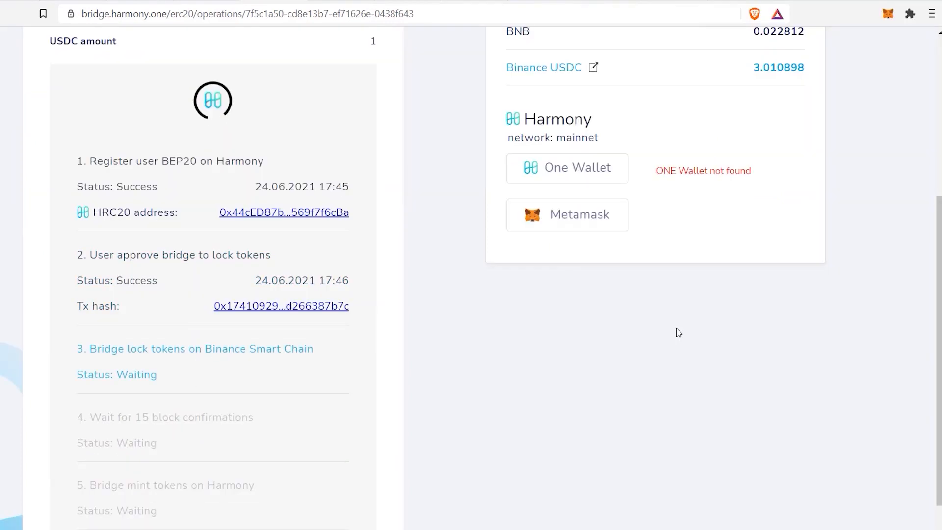
pyautogui.click(867, 369)
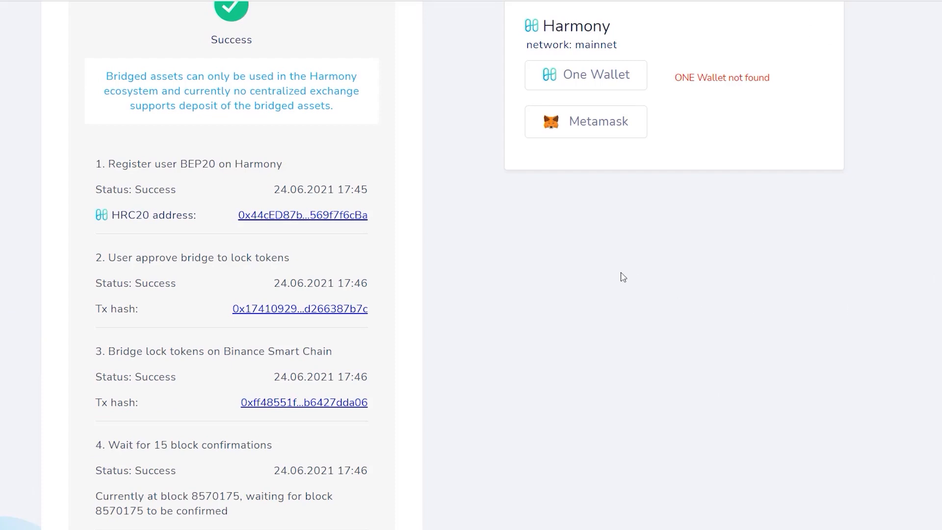
pyautogui.scroll(-1, 289, 123)
pyautogui.scroll(-1, 289, 123)
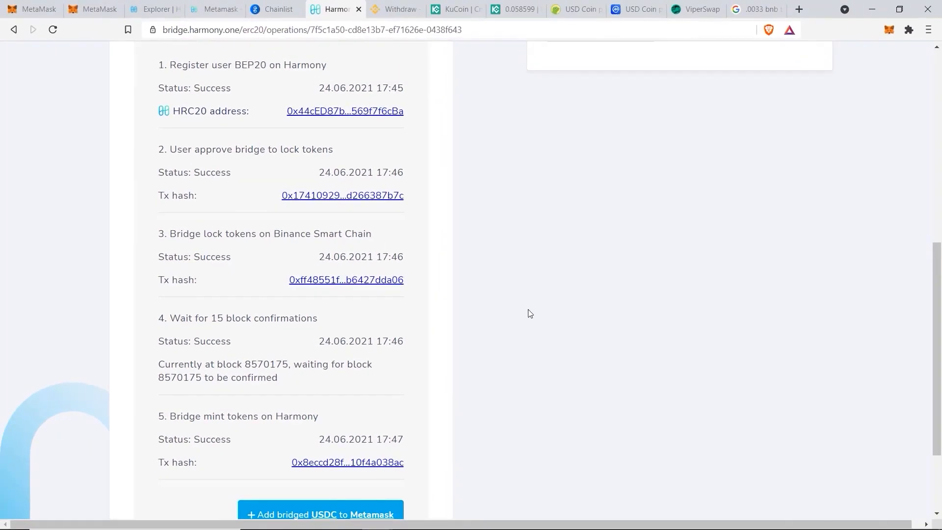
# Step: Switch MetaMask to Harmony Mainnet Shard 0 and open the account's page in Harmony Explorer
pyautogui.click(96, 9)
pyautogui.click(644, 65)
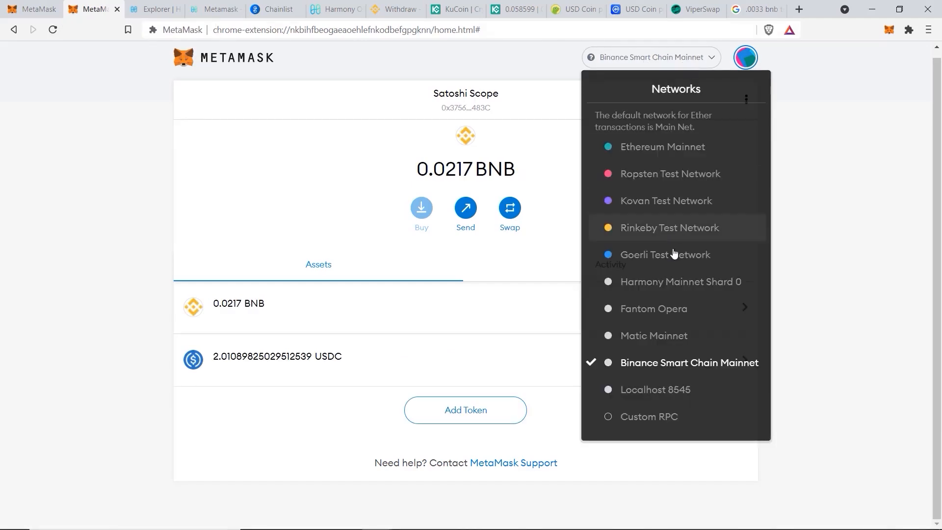
pyautogui.click(664, 282)
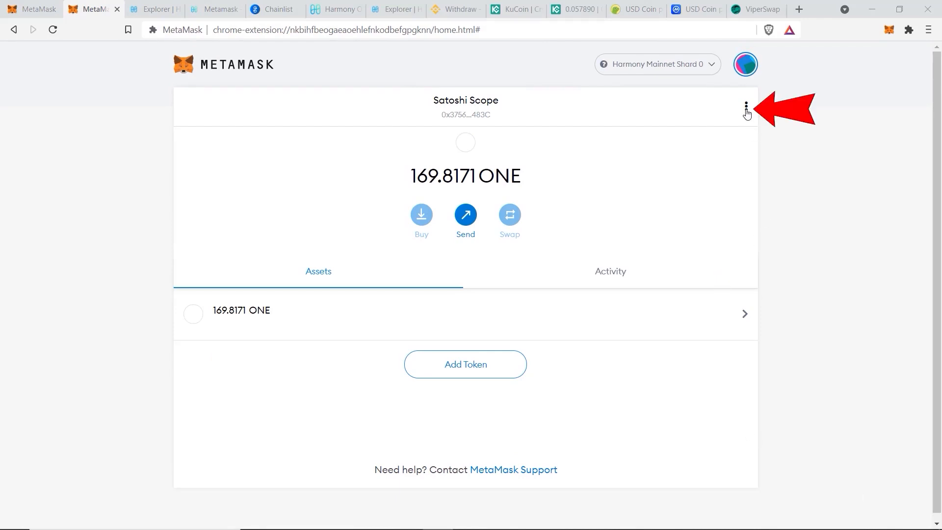
pyautogui.click(746, 108)
pyautogui.click(745, 162)
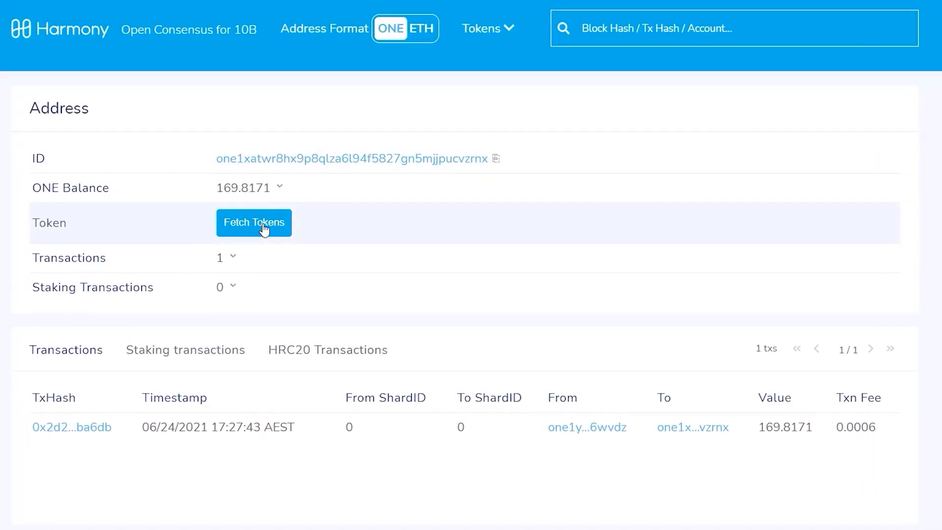
# Step: Open the USD Coin (bscUSDC) token page, show it in ETH 0x format, and copy its contract address
pyautogui.click(263, 226)
pyautogui.click(263, 224)
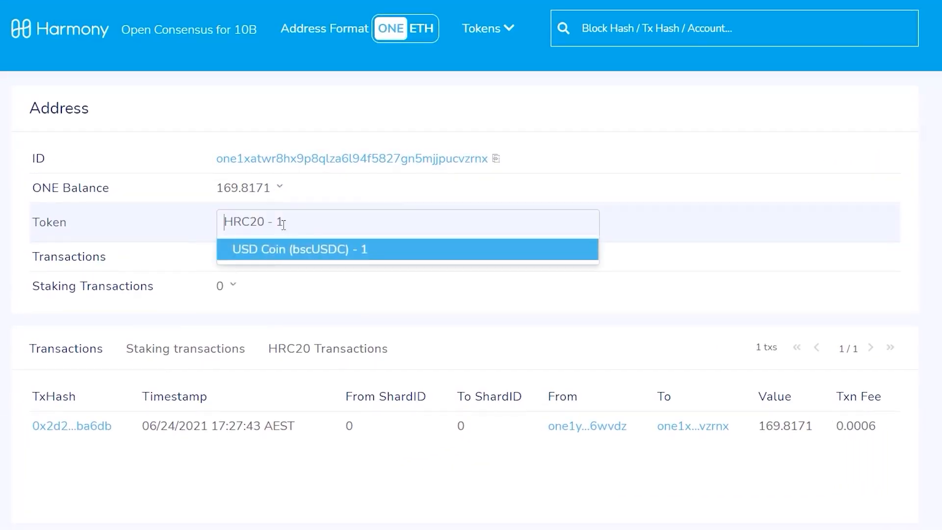
pyautogui.click(257, 250)
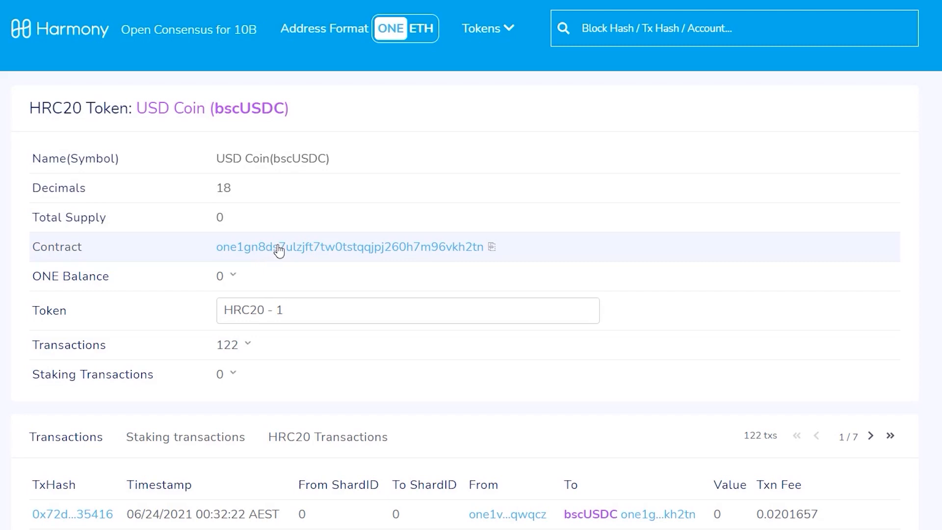
pyautogui.click(421, 33)
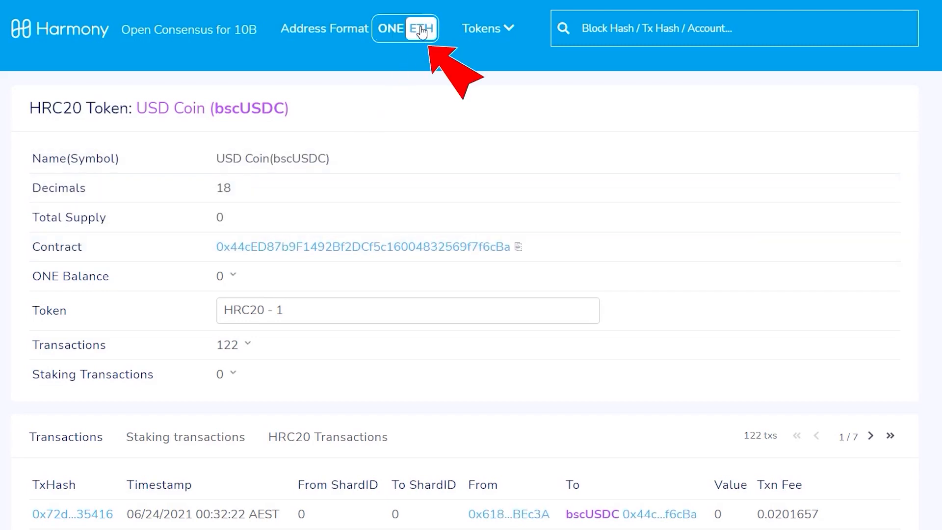
pyautogui.click(519, 247)
pyautogui.click(84, 9)
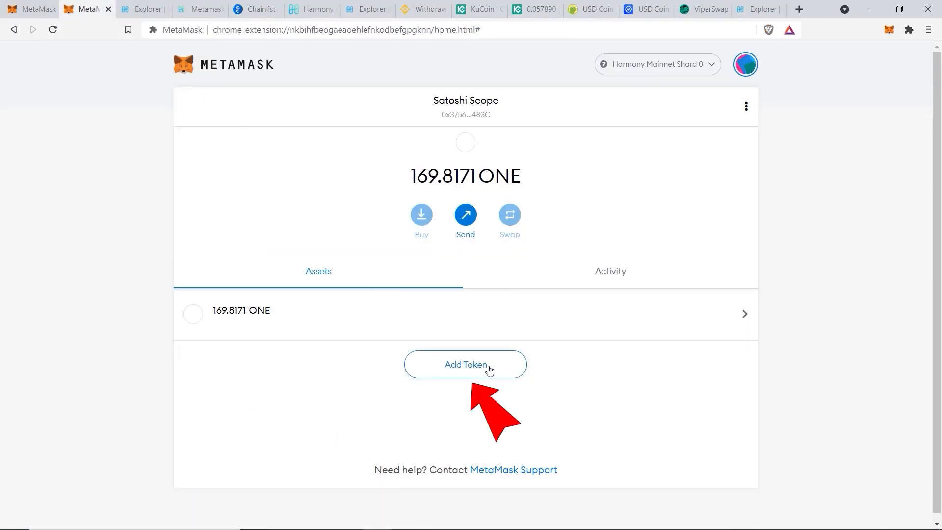
# Step: Add bscUSDC to MetaMask as a custom token using the pasted contract address
pyautogui.click(489, 368)
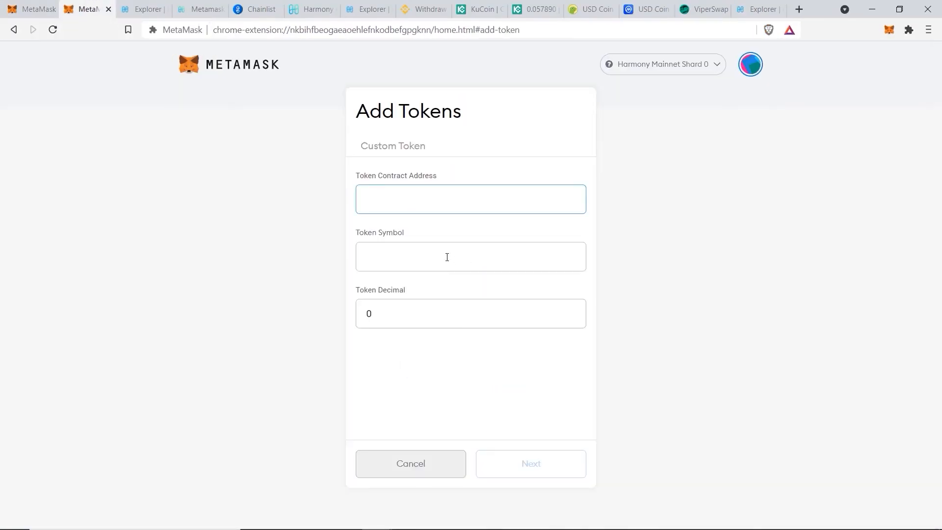
pyautogui.hotkey('ctrl', 'v')
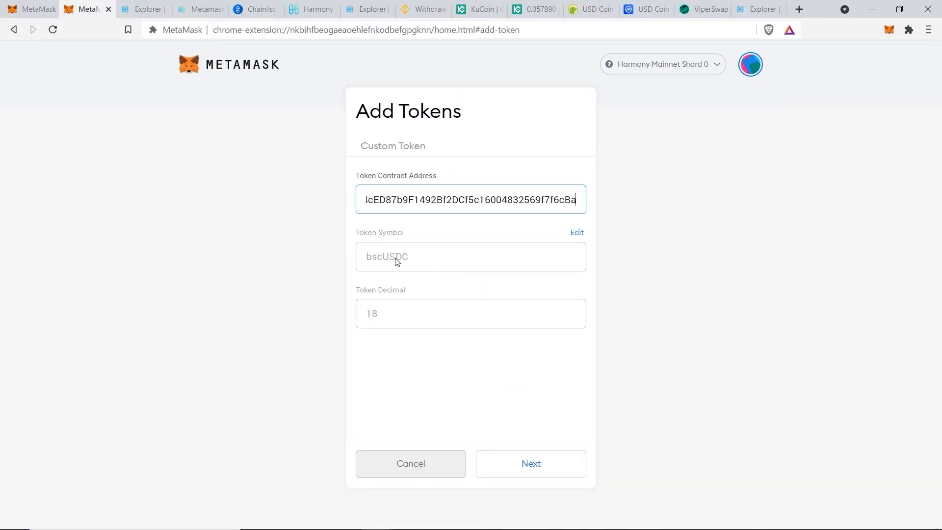
pyautogui.click(535, 464)
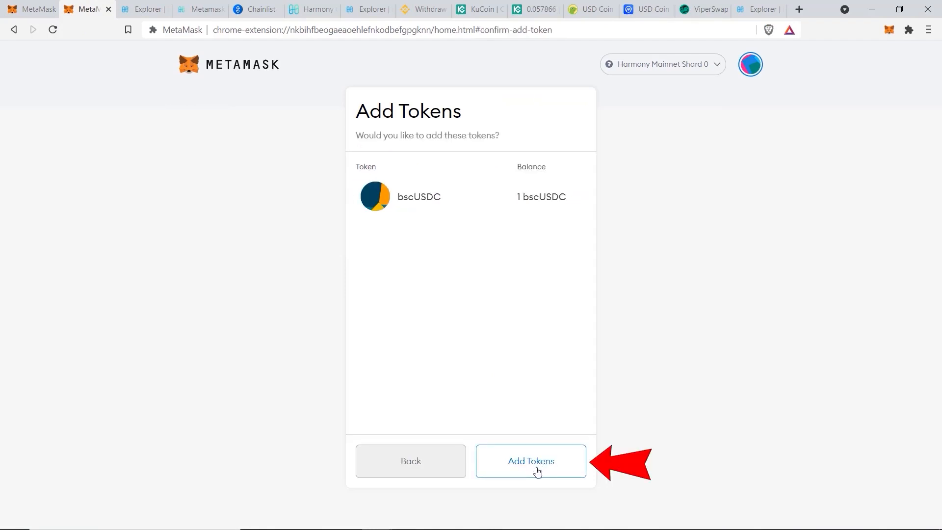
pyautogui.click(530, 467)
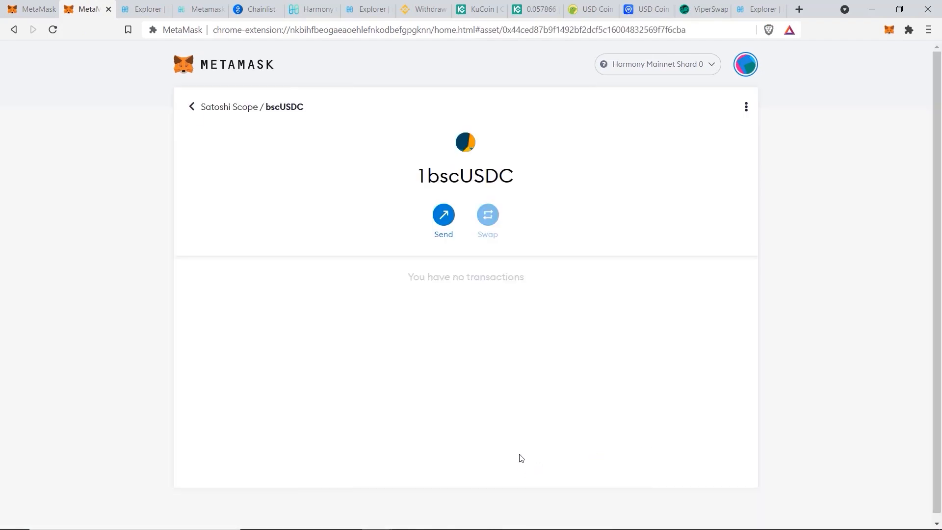
pyautogui.click(194, 110)
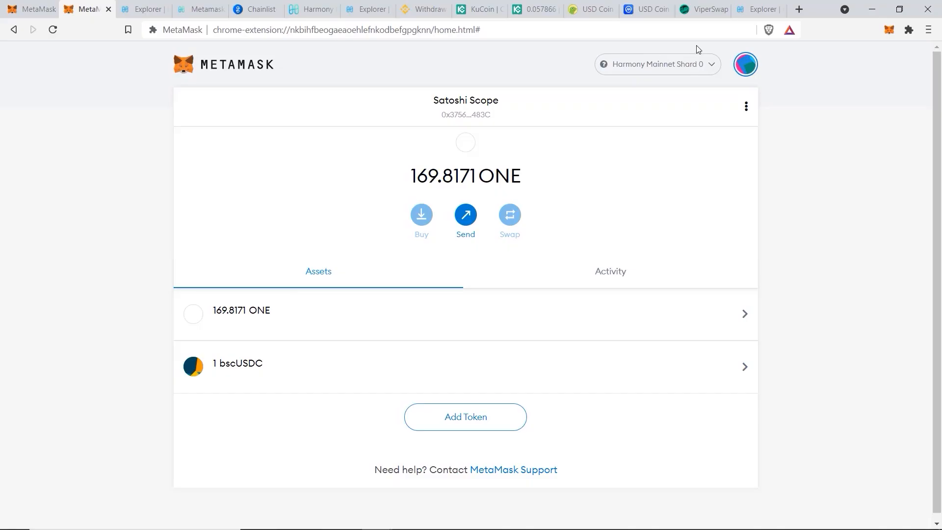
pyautogui.click(700, 15)
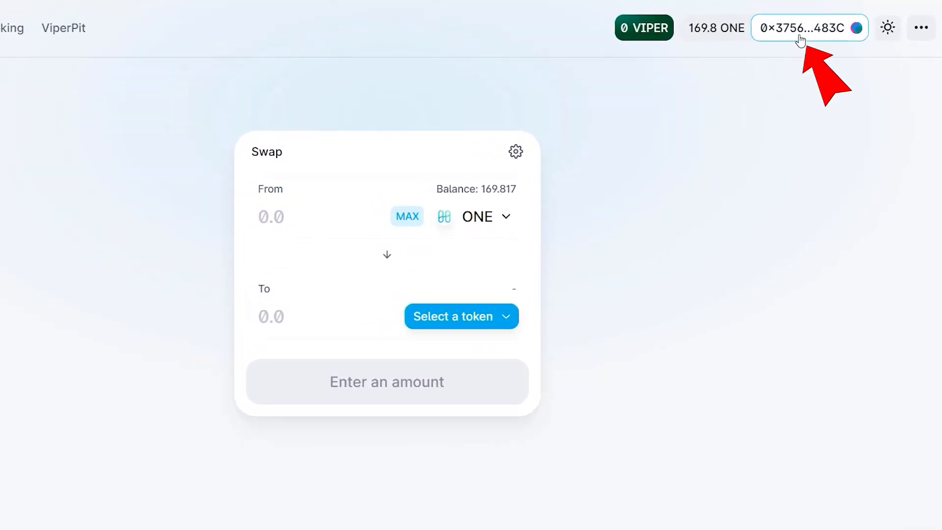
# Step: Reconnect ViperSwap to the wallet through MetaMask
pyautogui.click(768, 37)
pyautogui.click(493, 240)
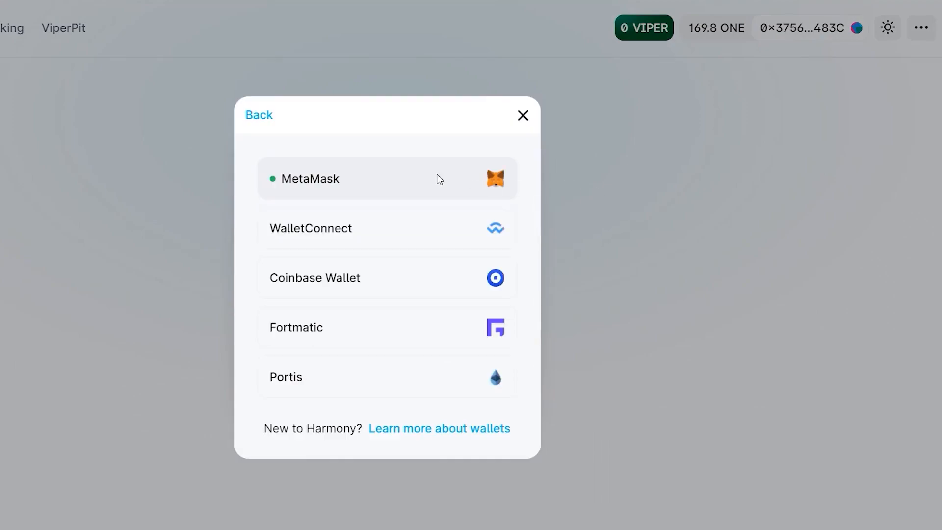
pyautogui.click(309, 179)
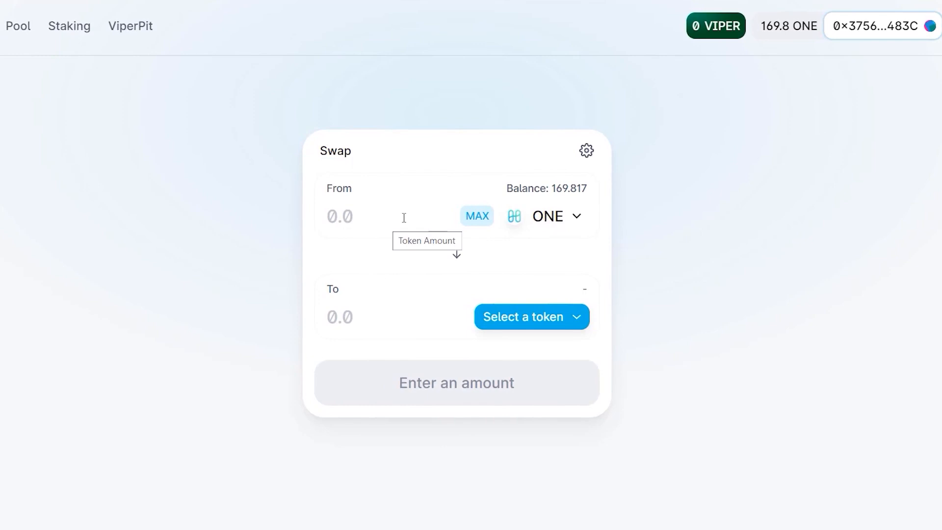
# Step: Set up a swap of 2 ONE for 1USDT and bring up its review
pyautogui.click(363, 224)
pyautogui.write('2')
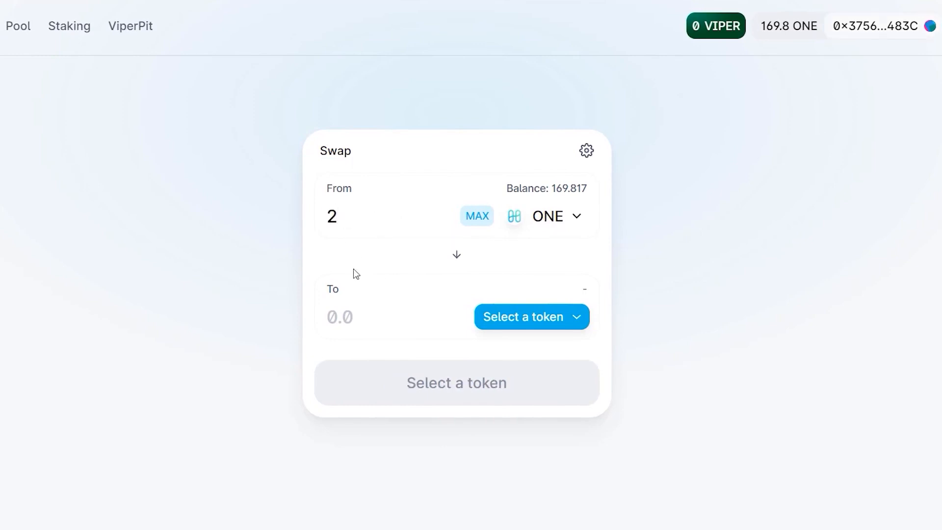
pyautogui.click(543, 321)
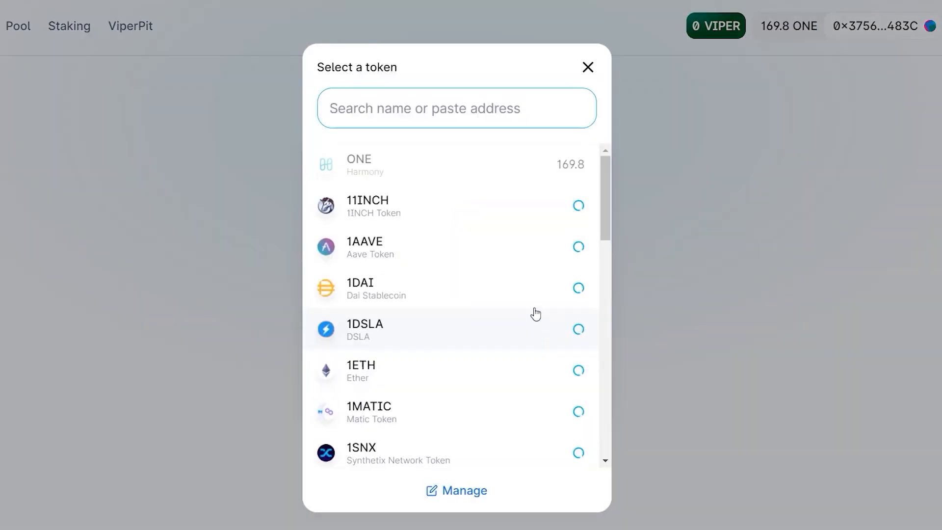
pyautogui.scroll(-1, 567, 286)
pyautogui.scroll(-5, 567, 286)
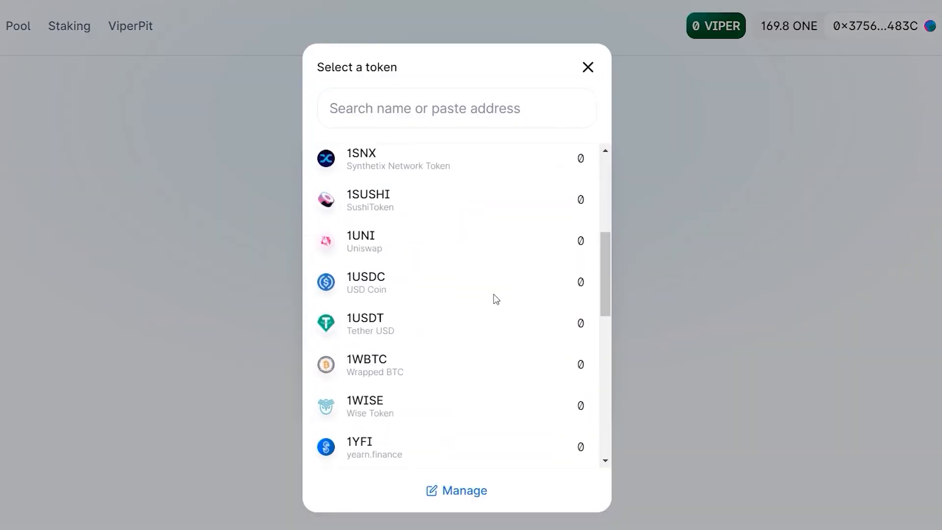
pyautogui.click(377, 326)
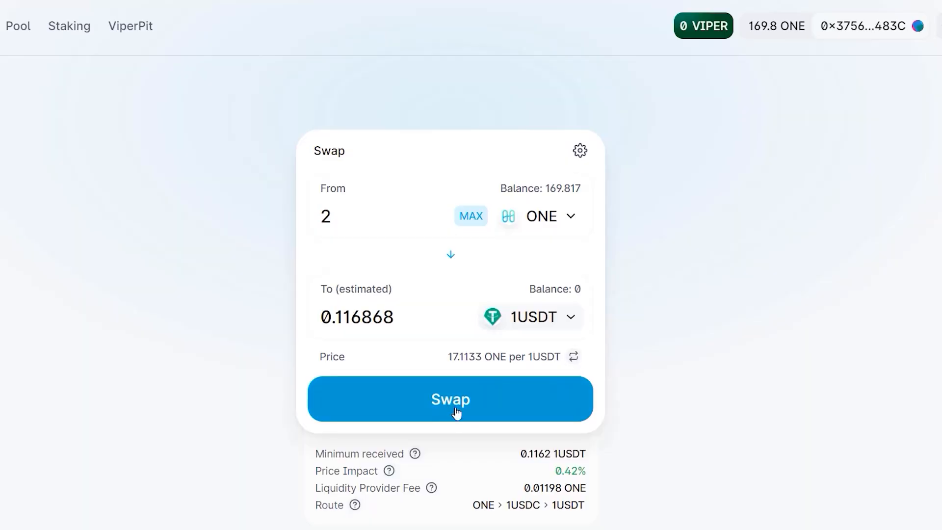
pyautogui.click(553, 382)
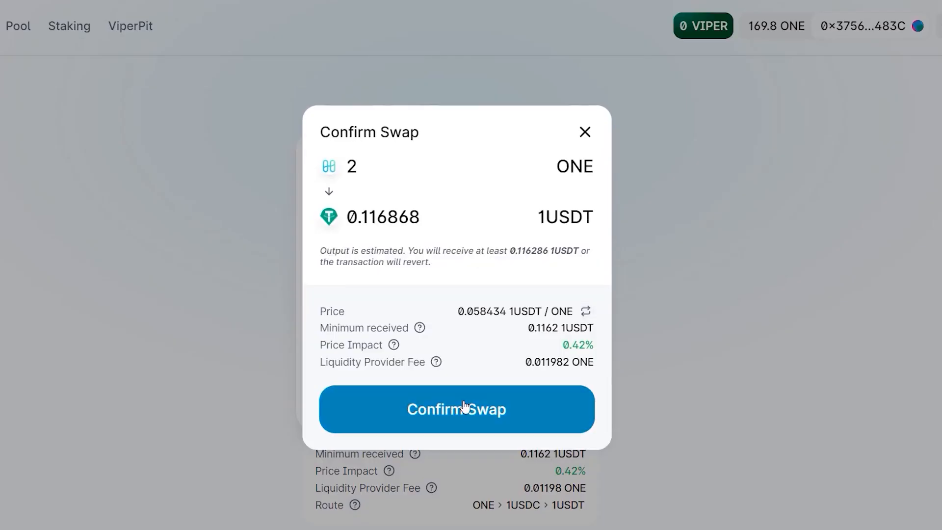
# Step: Confirm and approve the 2 ONE to 1USDT swap, then view it on Harmony Explorer
pyautogui.click(464, 408)
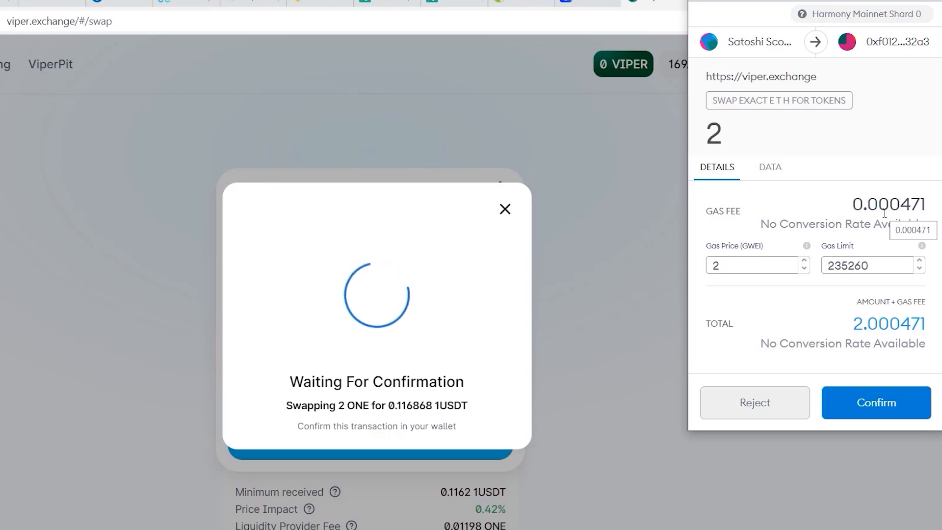
pyautogui.click(868, 401)
pyautogui.click(421, 448)
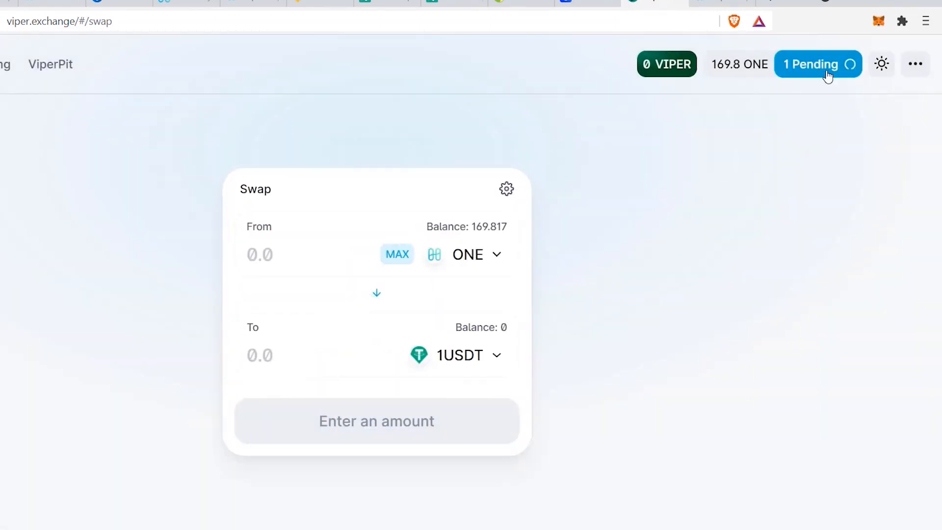
pyautogui.click(782, 158)
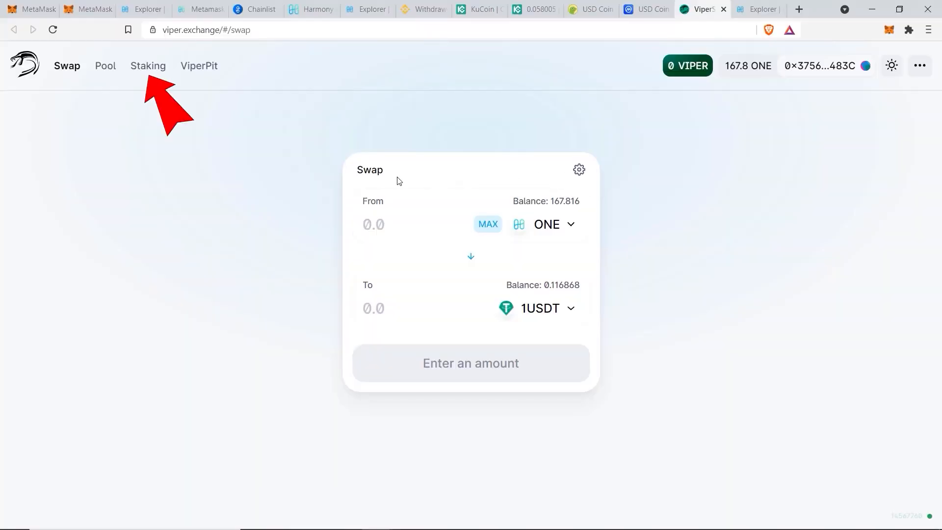
# Step: Open ViperSwap's Staking page and scroll through the VIPER pool cards and back up
pyautogui.click(148, 66)
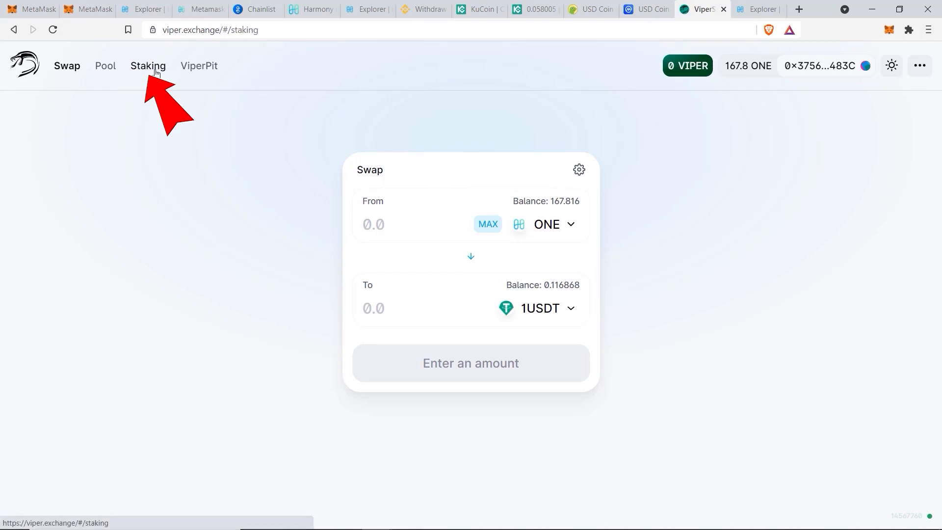
pyautogui.scroll(-3, 638, 198)
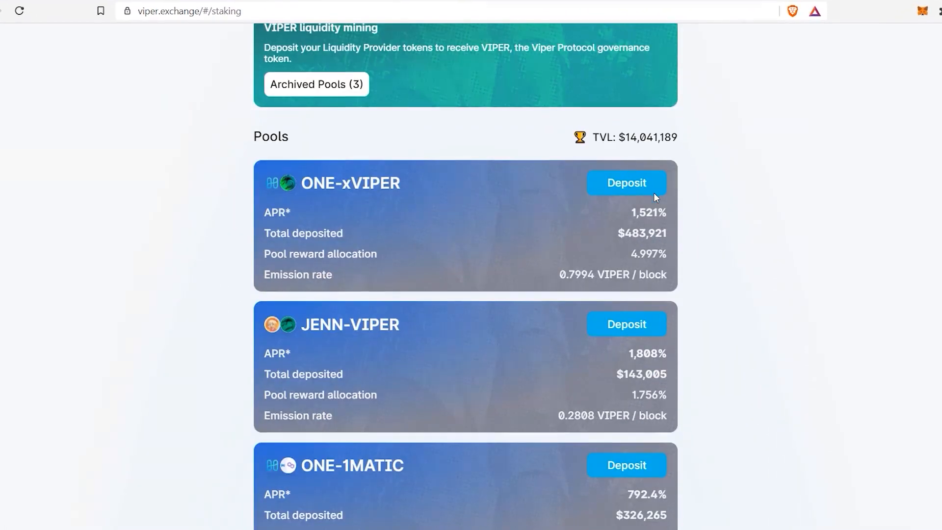
pyautogui.scroll(-1, 654, 194)
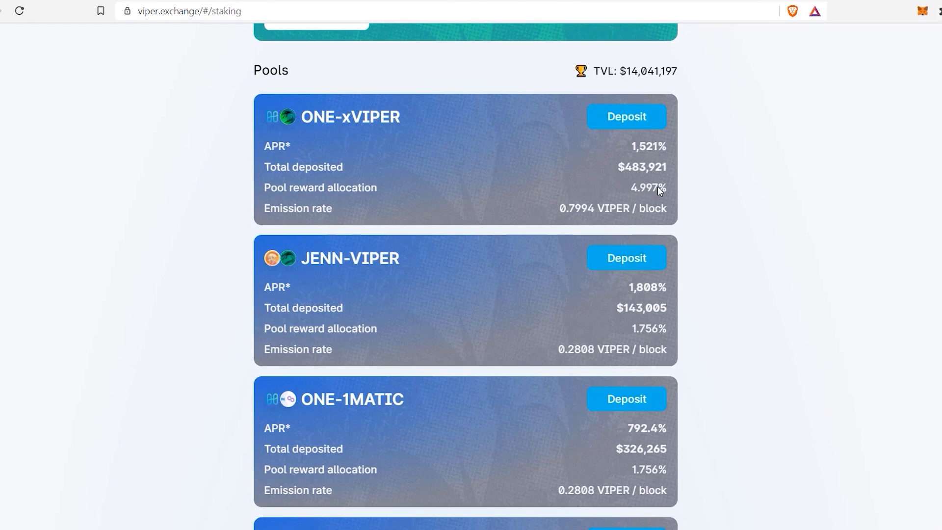
pyautogui.scroll(-15, 657, 187)
pyautogui.scroll(8, 660, 196)
pyautogui.scroll(20, 660, 196)
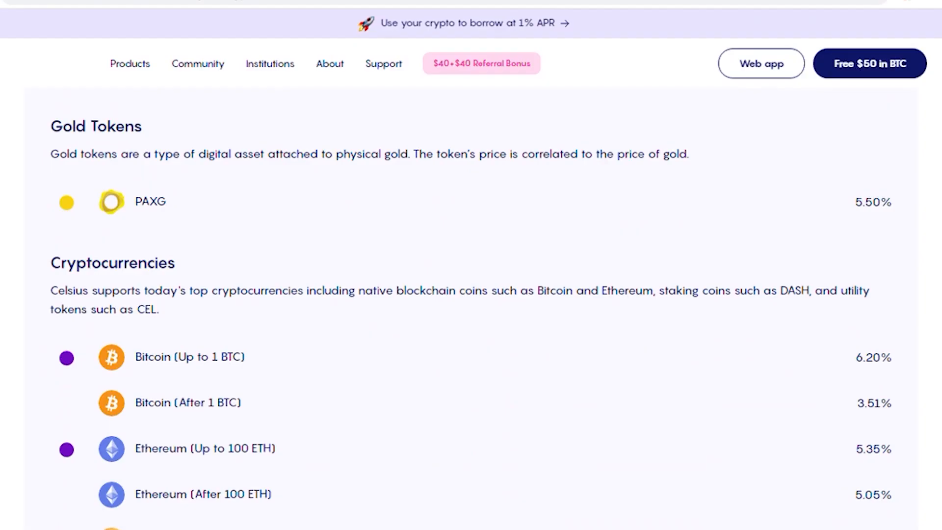
# Step: Scroll through the Celsius rates and the Crypto.com reward rates down to Dogecoin and Shiba Inu
pyautogui.scroll(-2, 470, 295)
pyautogui.scroll(-4, 471, 309)
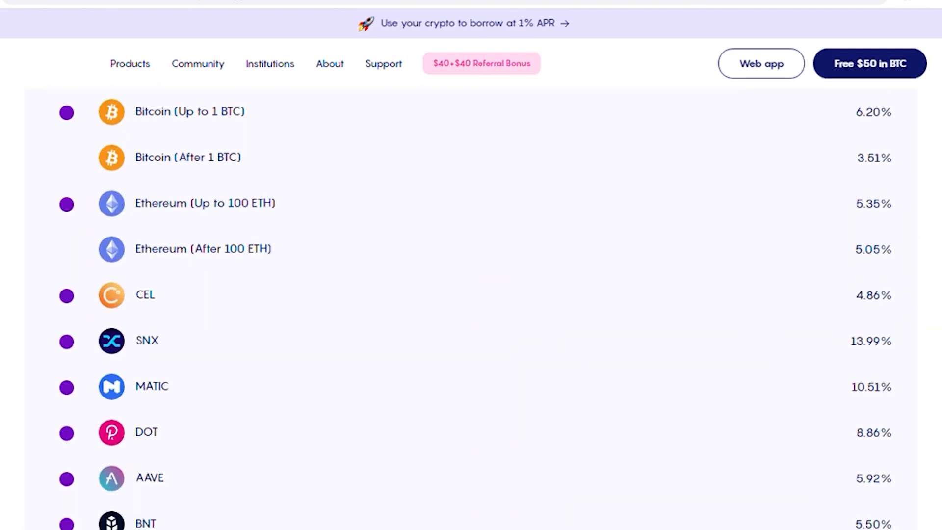
pyautogui.scroll(-10, 471, 309)
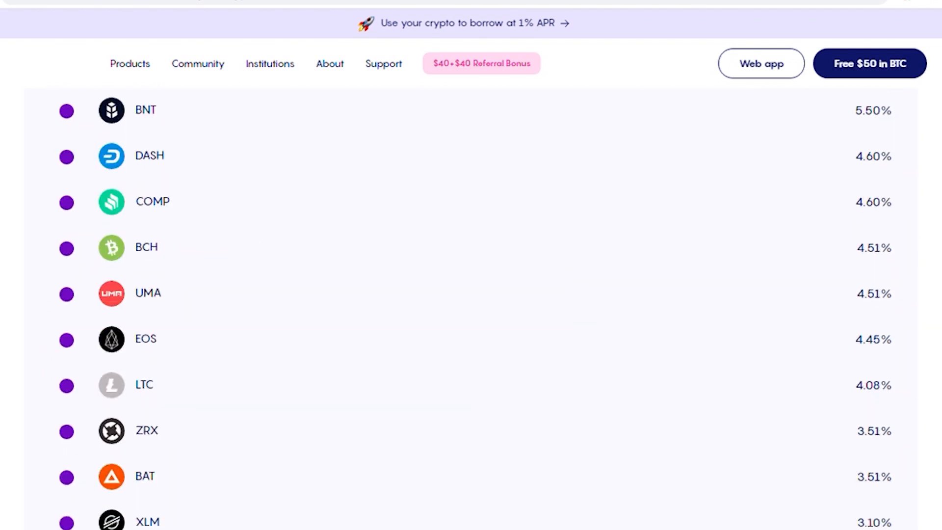
pyautogui.scroll(-8, 471, 309)
pyautogui.scroll(-2, 471, 309)
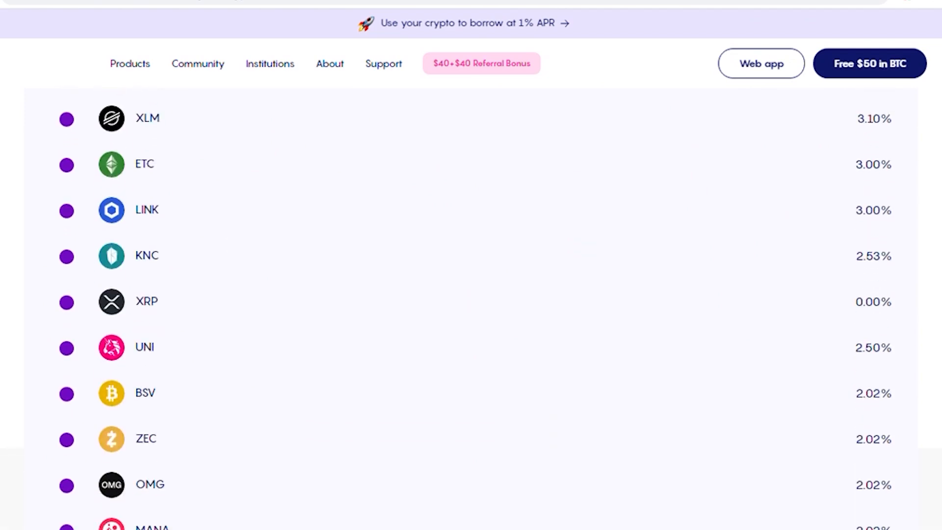
pyautogui.scroll(-1, 471, 309)
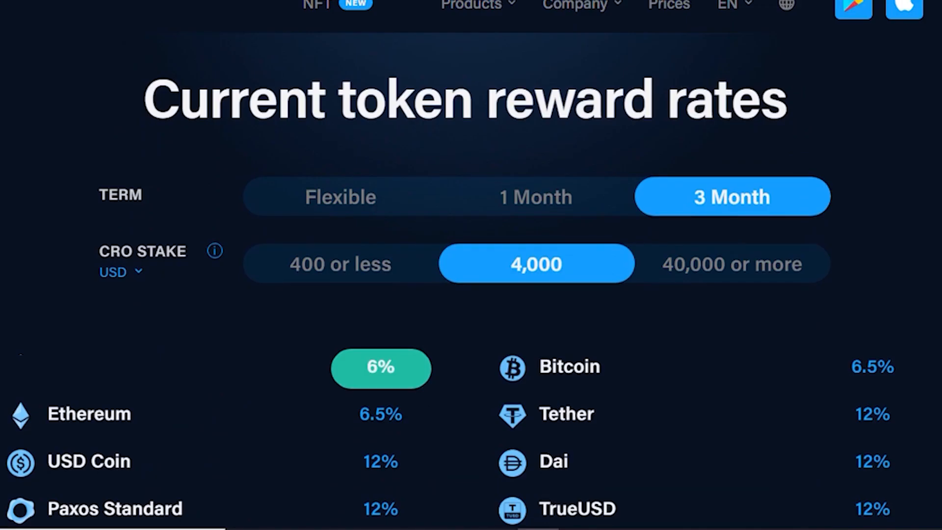
pyautogui.scroll(-2, 471, 309)
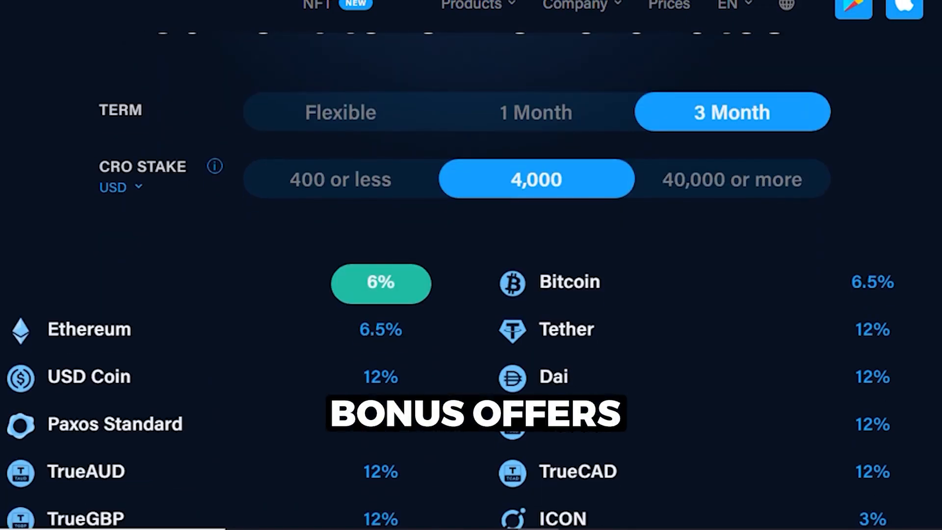
pyautogui.scroll(-2, 471, 279)
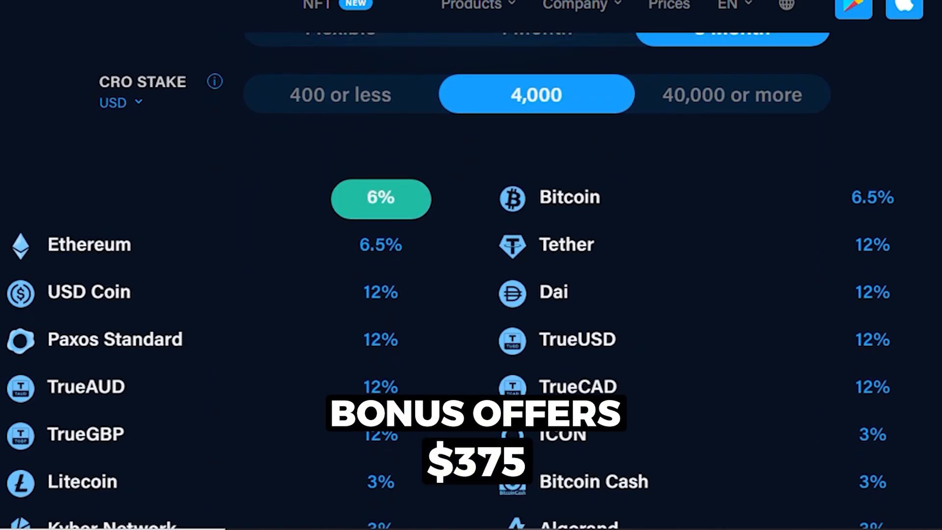
pyautogui.scroll(-2, 471, 280)
pyautogui.scroll(-2, 470, 280)
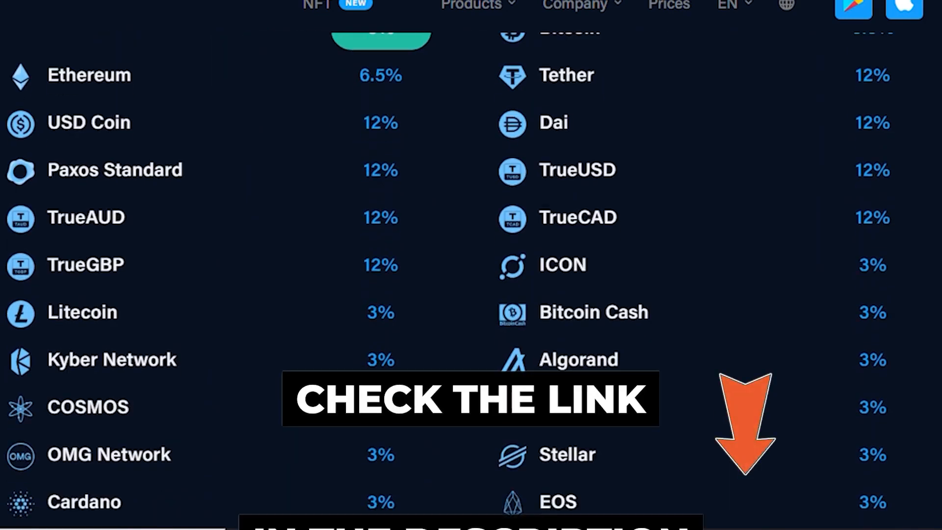
pyautogui.scroll(-2, 471, 280)
pyautogui.scroll(-1, 470, 279)
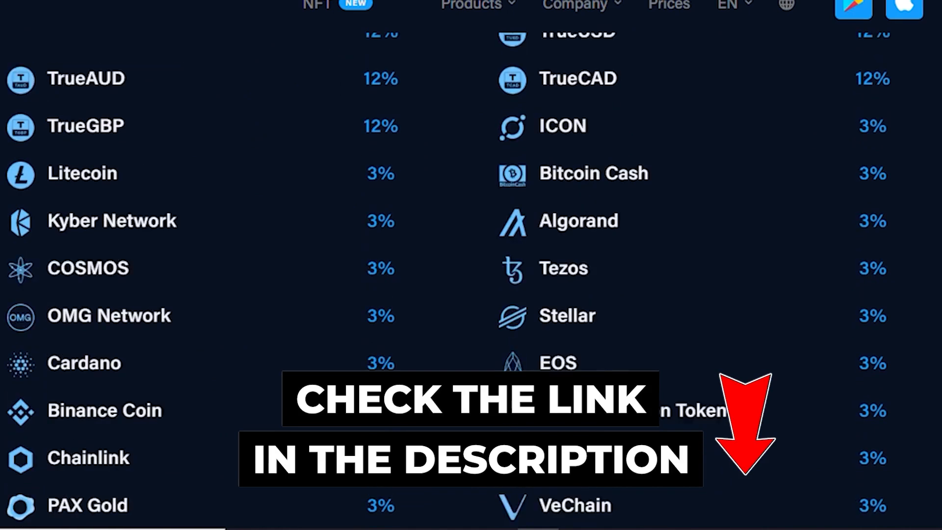
pyautogui.scroll(-3, 471, 280)
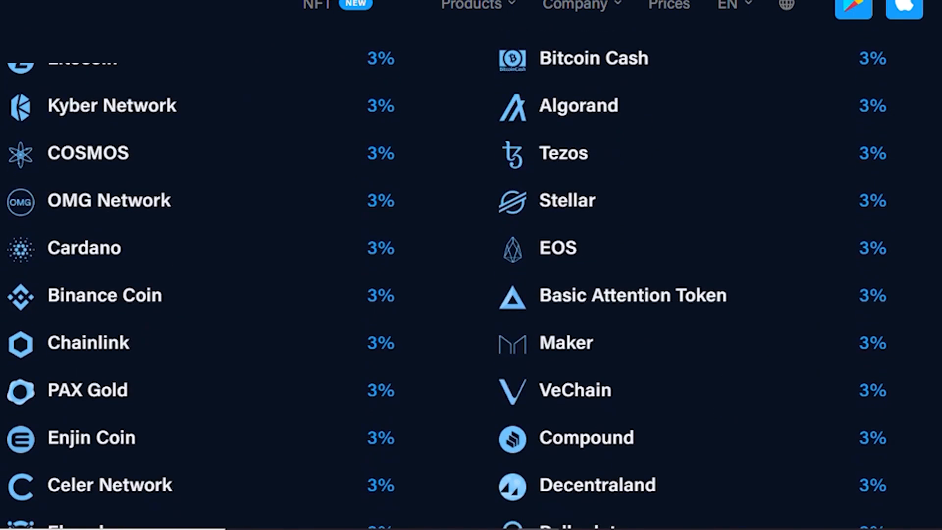
pyautogui.scroll(-2, 471, 279)
pyautogui.scroll(-2, 471, 279)
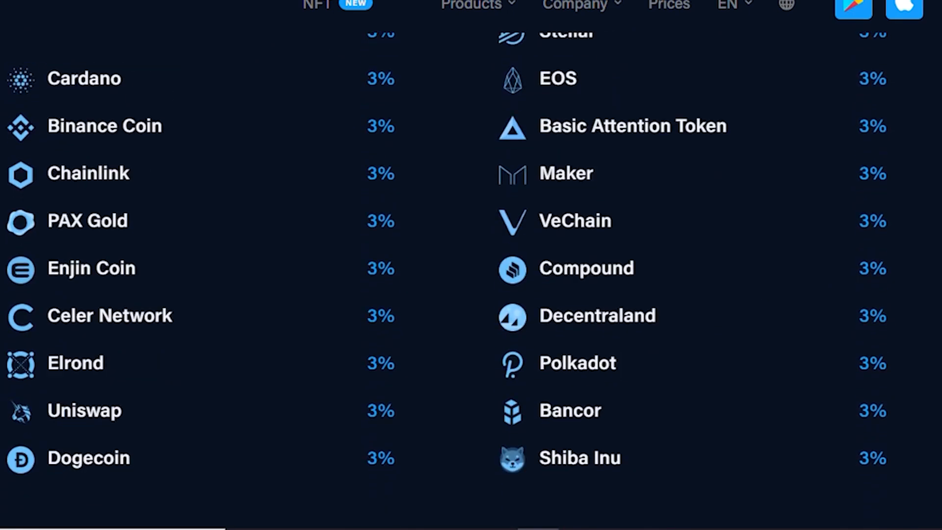
pyautogui.scroll(-2, 471, 279)
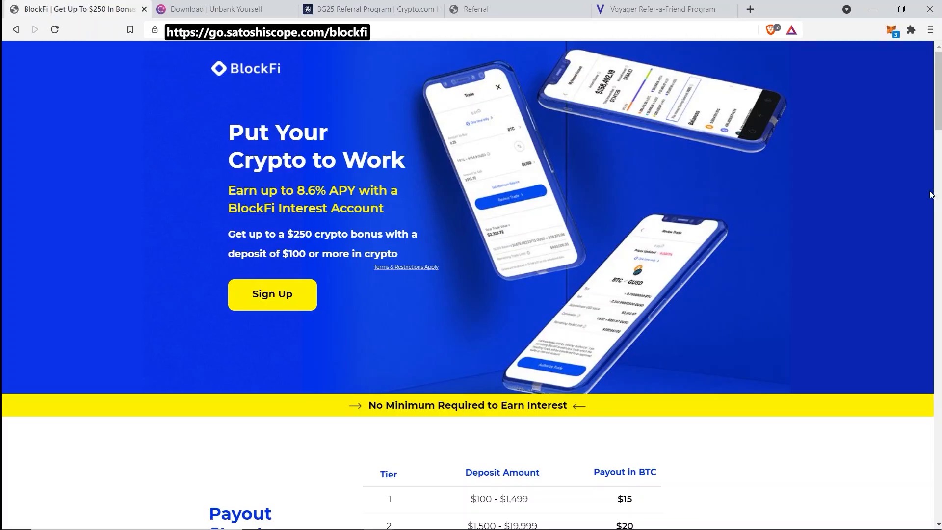
# Step: View the Celsius, Crypto.com BG25 and Ledn referral pages in turn
pyautogui.scroll(-3, 470, 284)
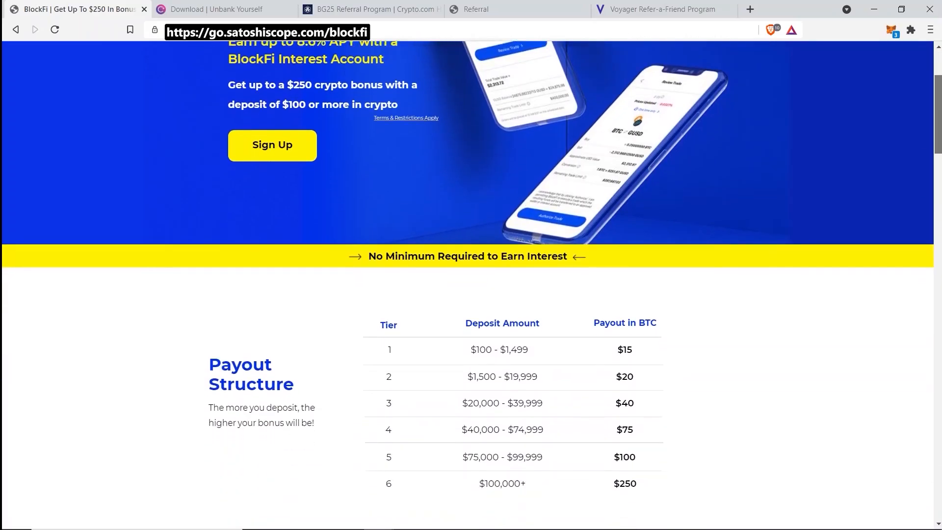
pyautogui.click(261, 10)
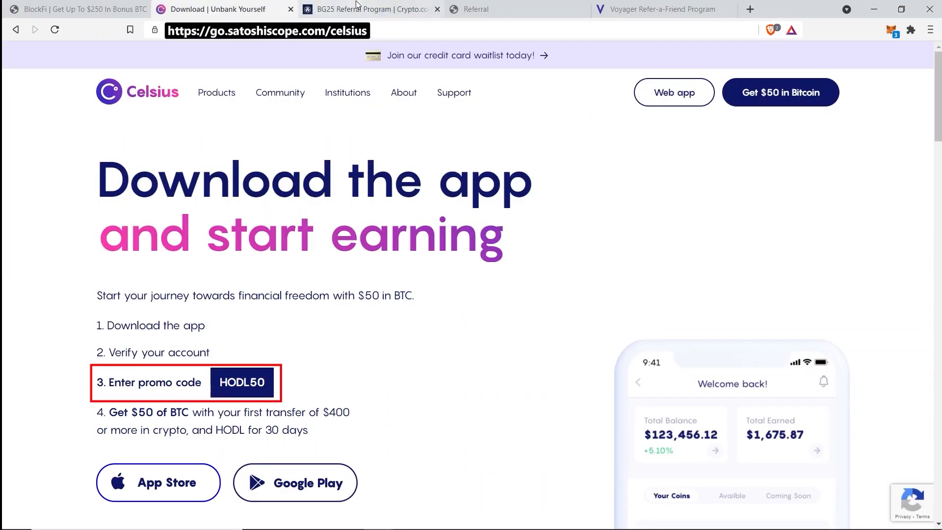
pyautogui.click(384, 5)
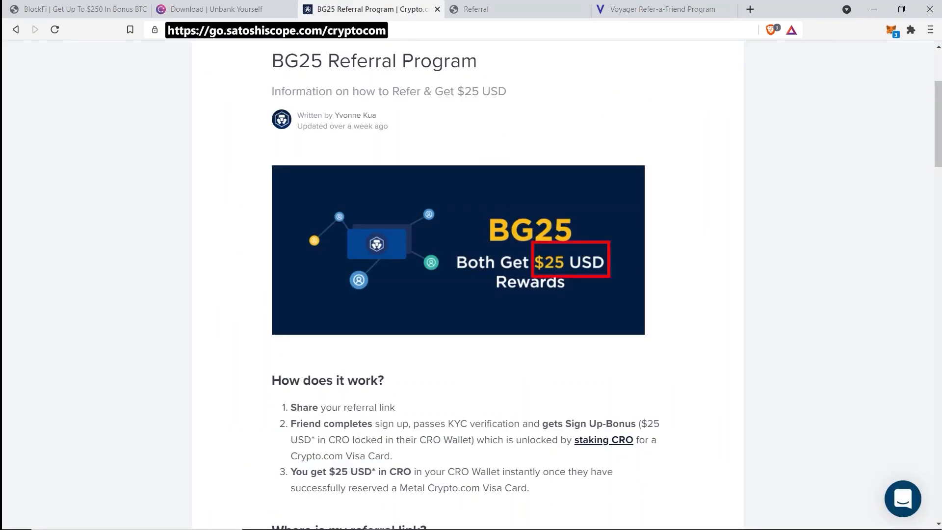
pyautogui.click(481, 9)
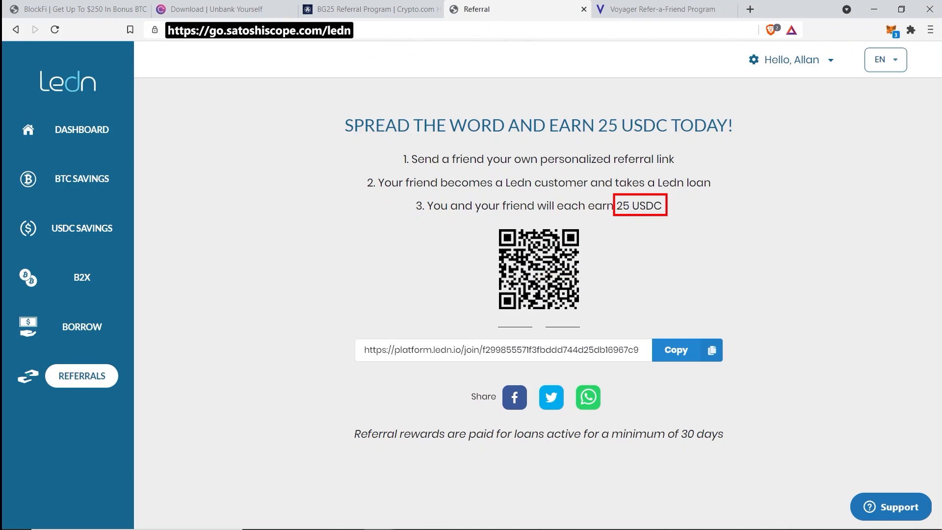
# Step: Cycle through the tabs to Voyager, BlockFi, Celsius and back to Crypto.com's referral page
pyautogui.hotkey('ctrl', 'Tab')
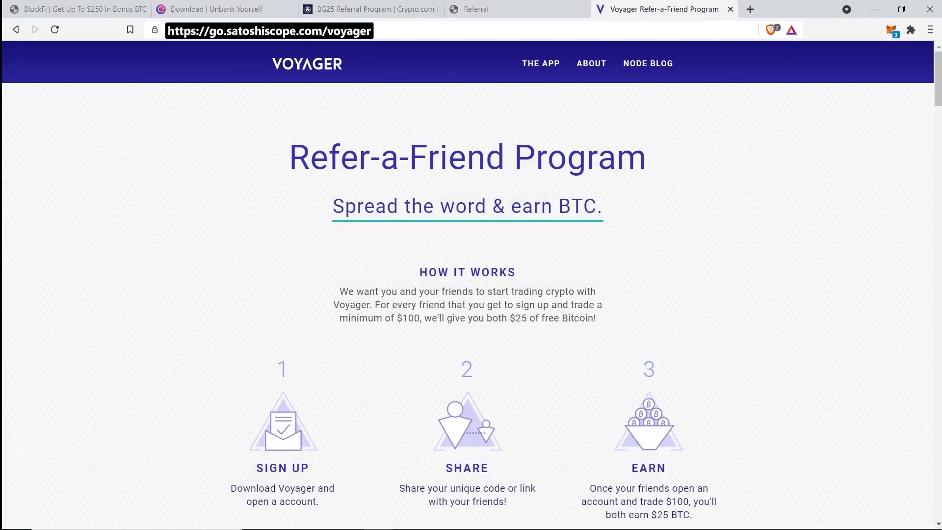
pyautogui.hotkey('ctrl', 'Tab')
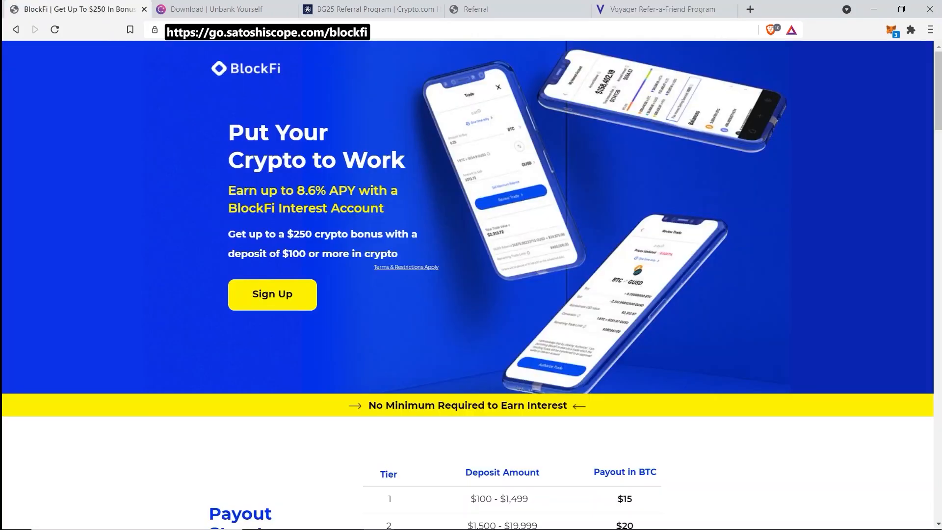
pyautogui.hotkey('ctrl', 'Tab')
pyautogui.hotkey('ctrl', 'Tab')
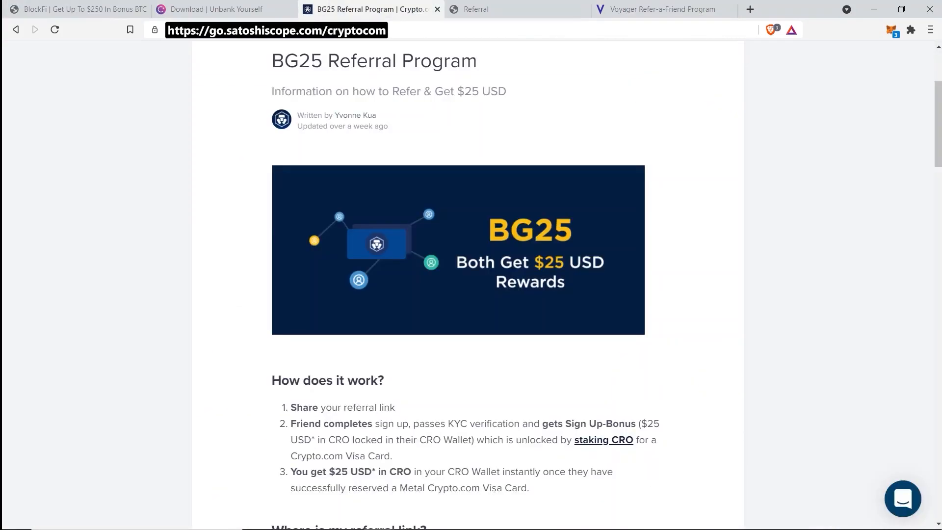
pyautogui.hotkey('ctrl', 'Tab')
pyautogui.hotkey('ctrl', 'Tab')
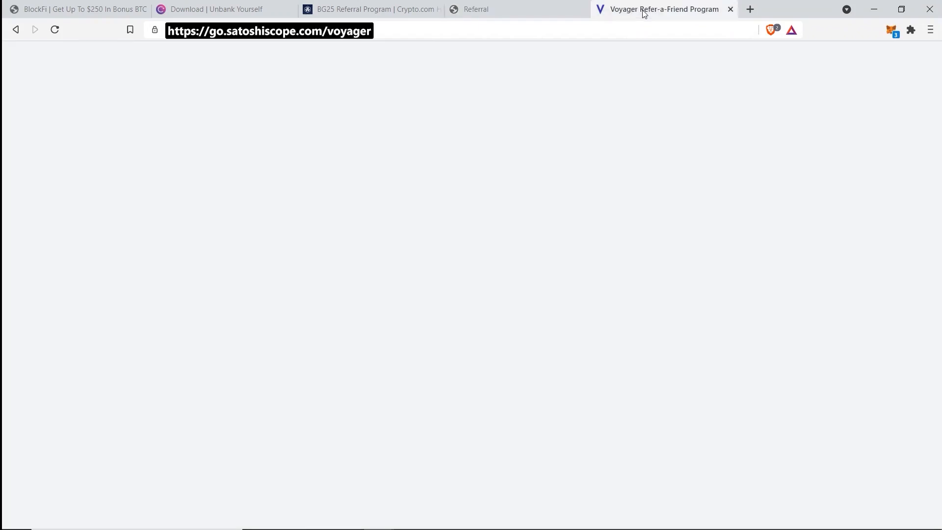